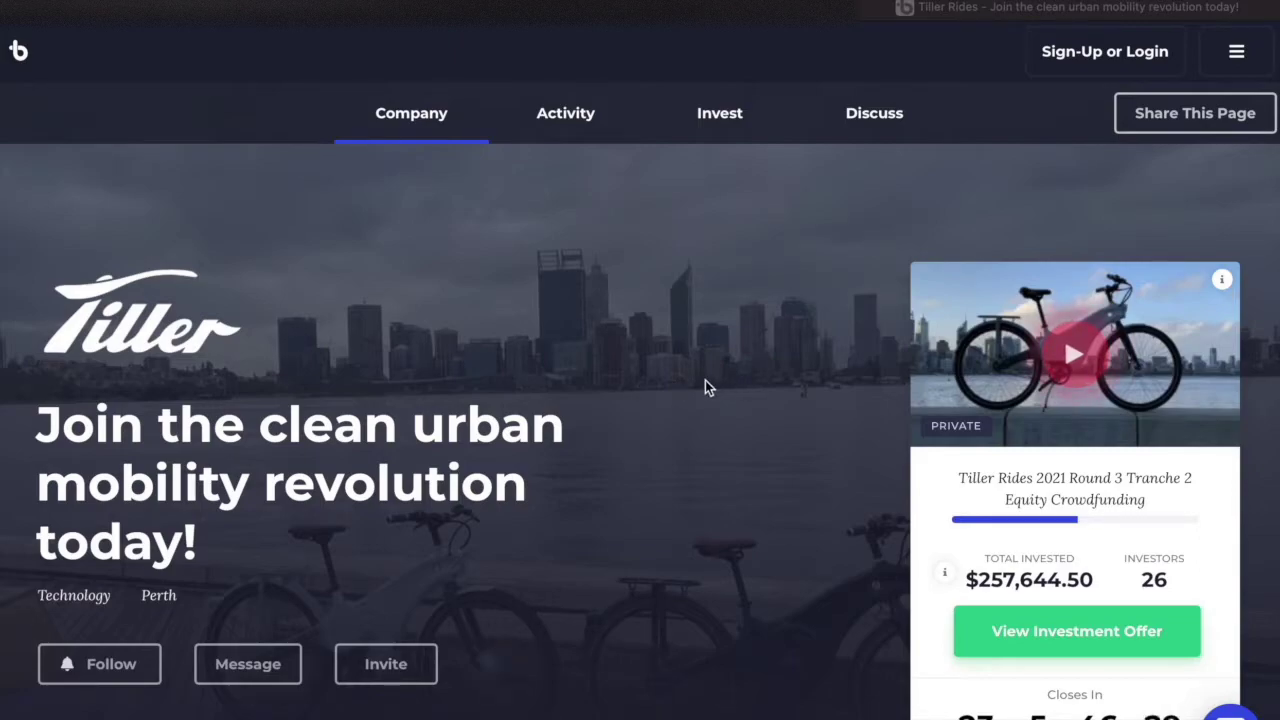
# Log in to the existing Birchal account from the Tiller Rides campaign page
pyautogui.click(1097, 55)
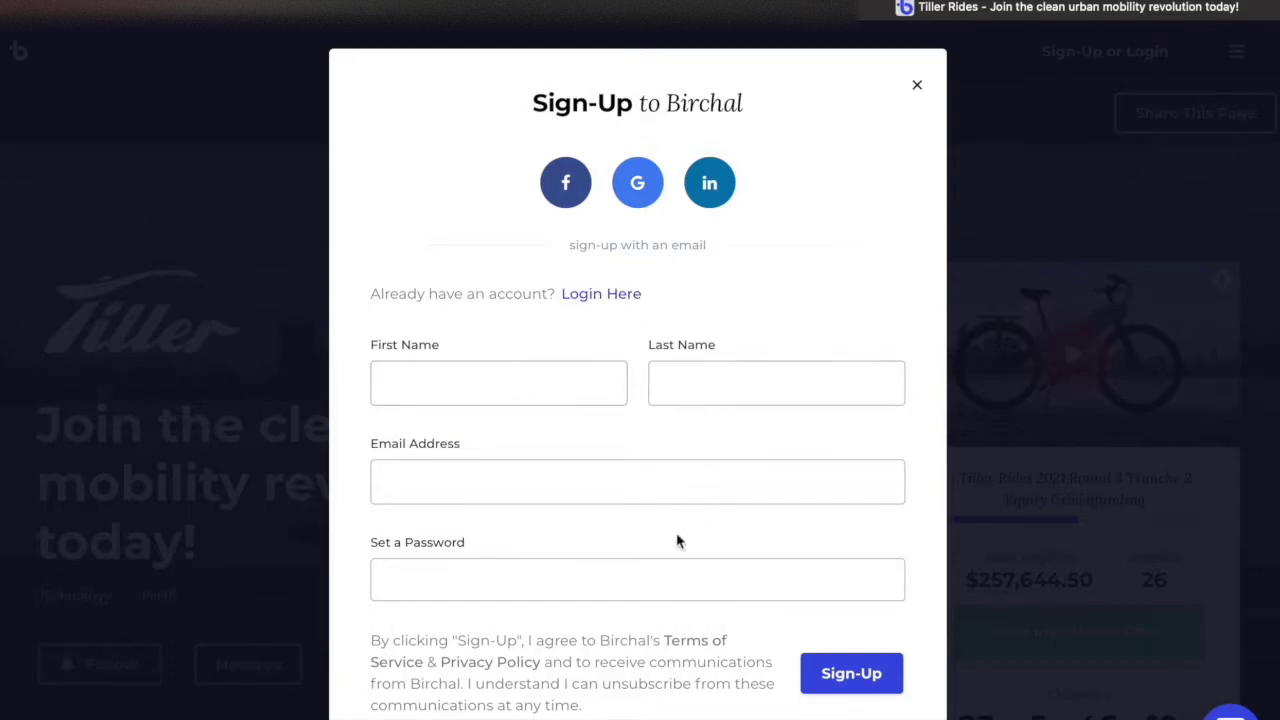
pyautogui.click(598, 294)
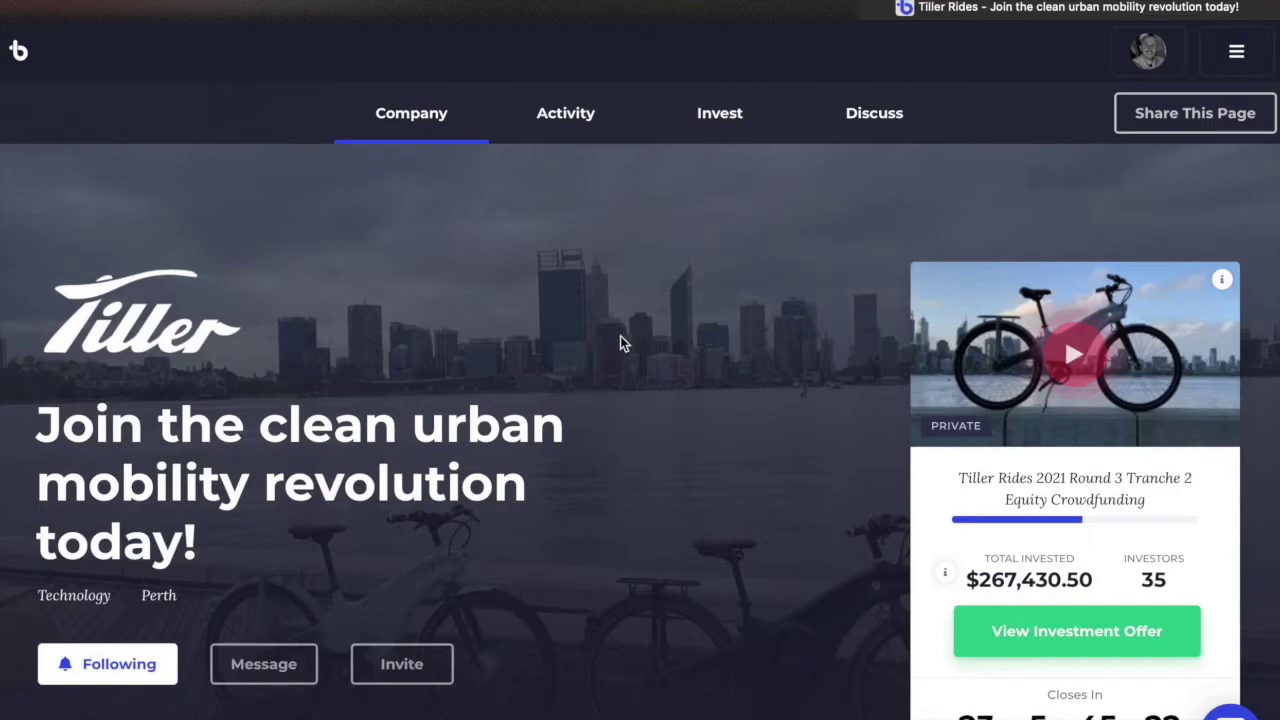
pyautogui.click(1148, 55)
# Review the Tiller Rides company page, covering the overview, investor rewards, product details, team, and mission and objectives
pyautogui.scroll(-4, 608, 484)
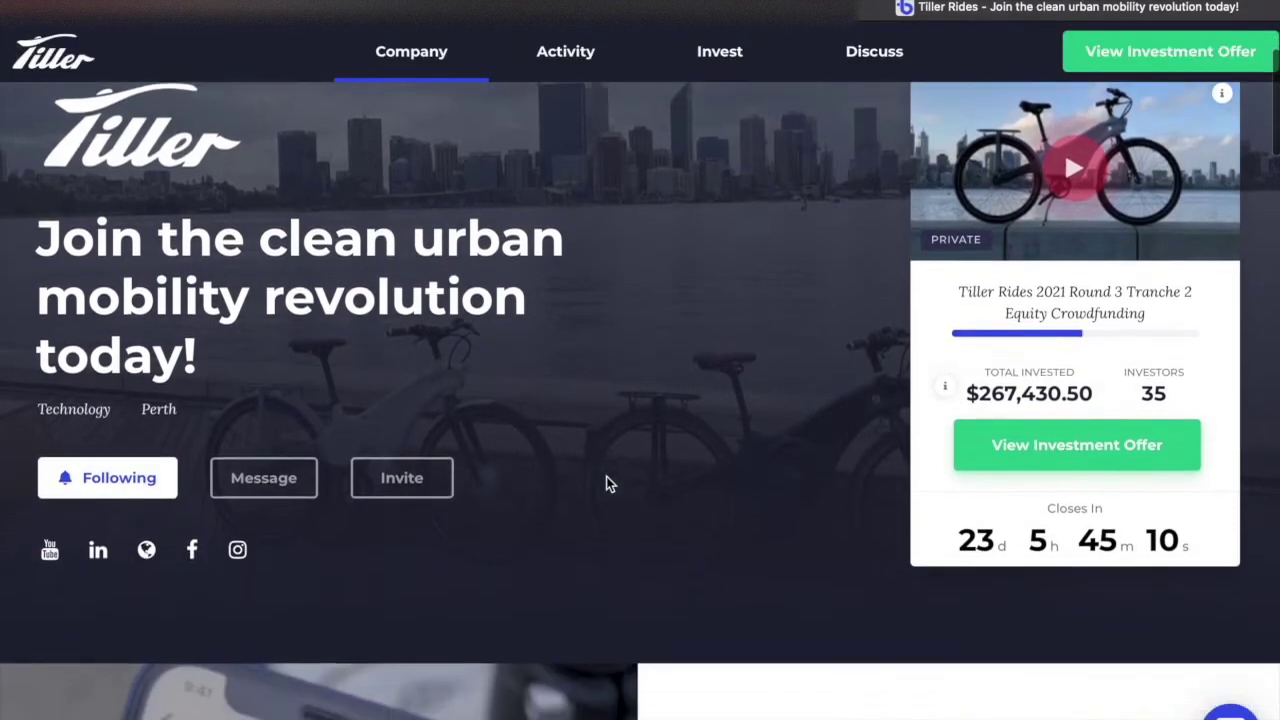
pyautogui.scroll(-6, 606, 480)
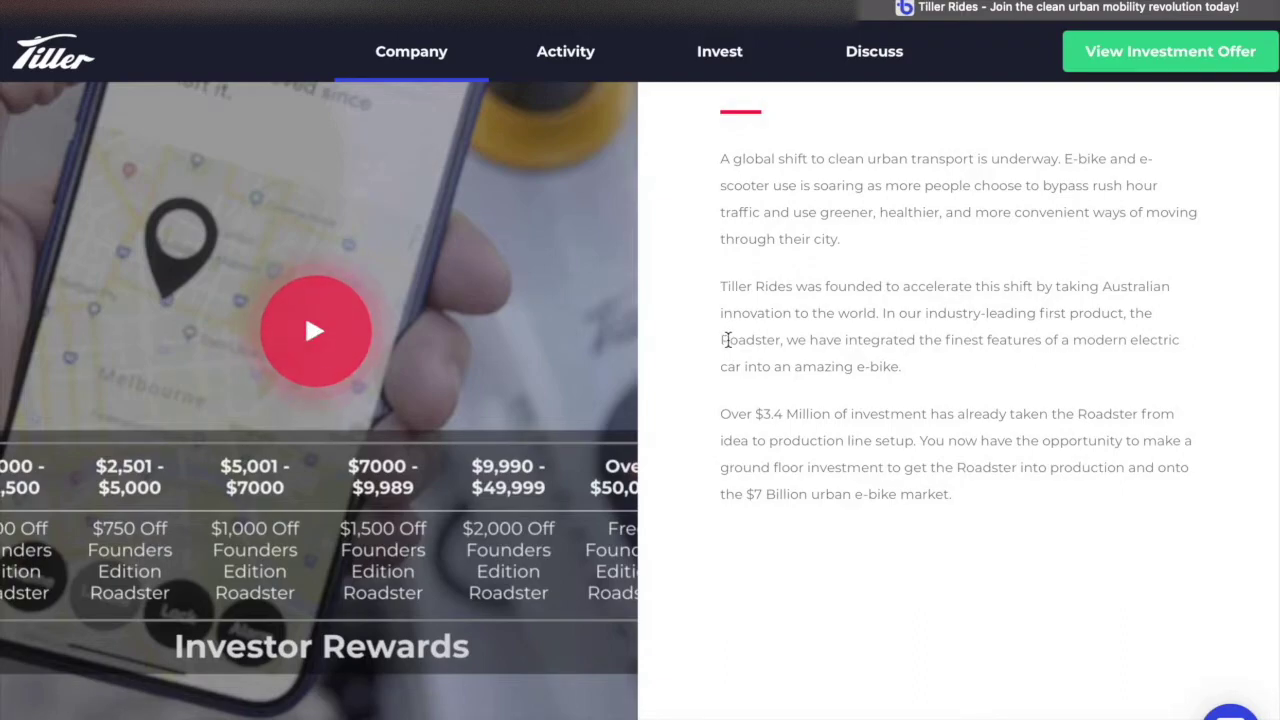
pyautogui.scroll(-2, 728, 340)
pyautogui.scroll(-1, 728, 340)
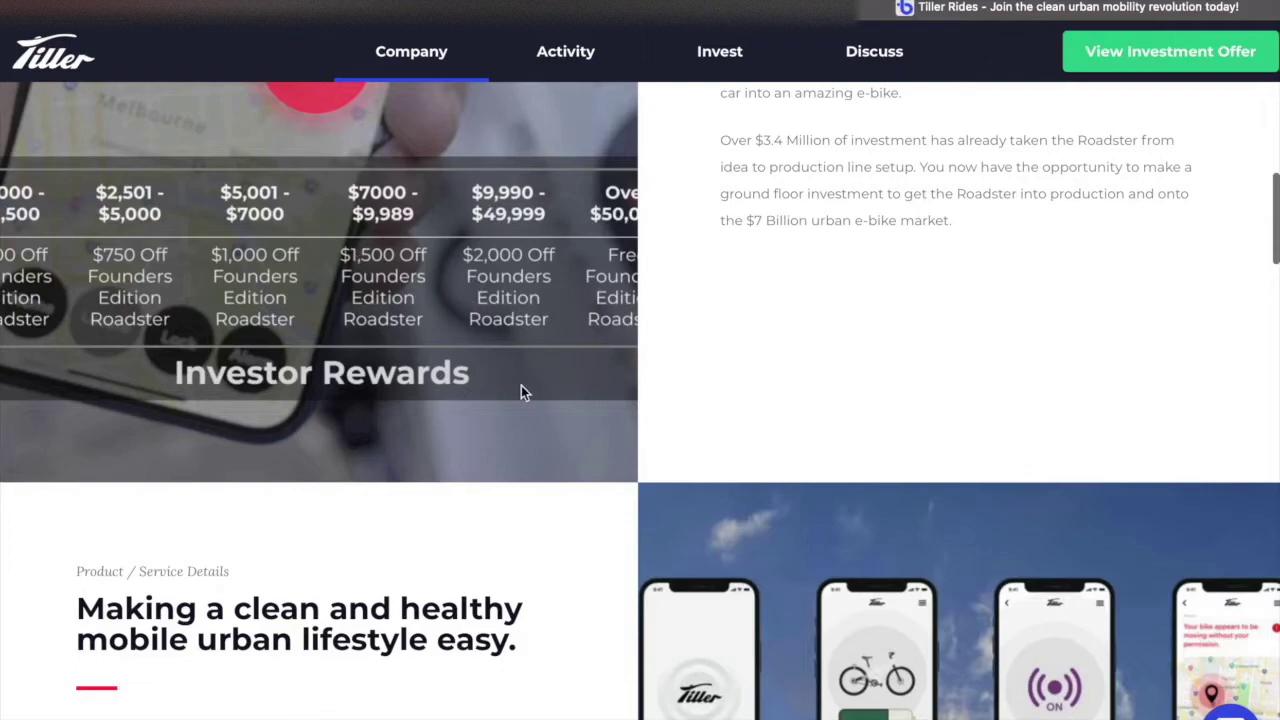
pyautogui.scroll(-10, 521, 392)
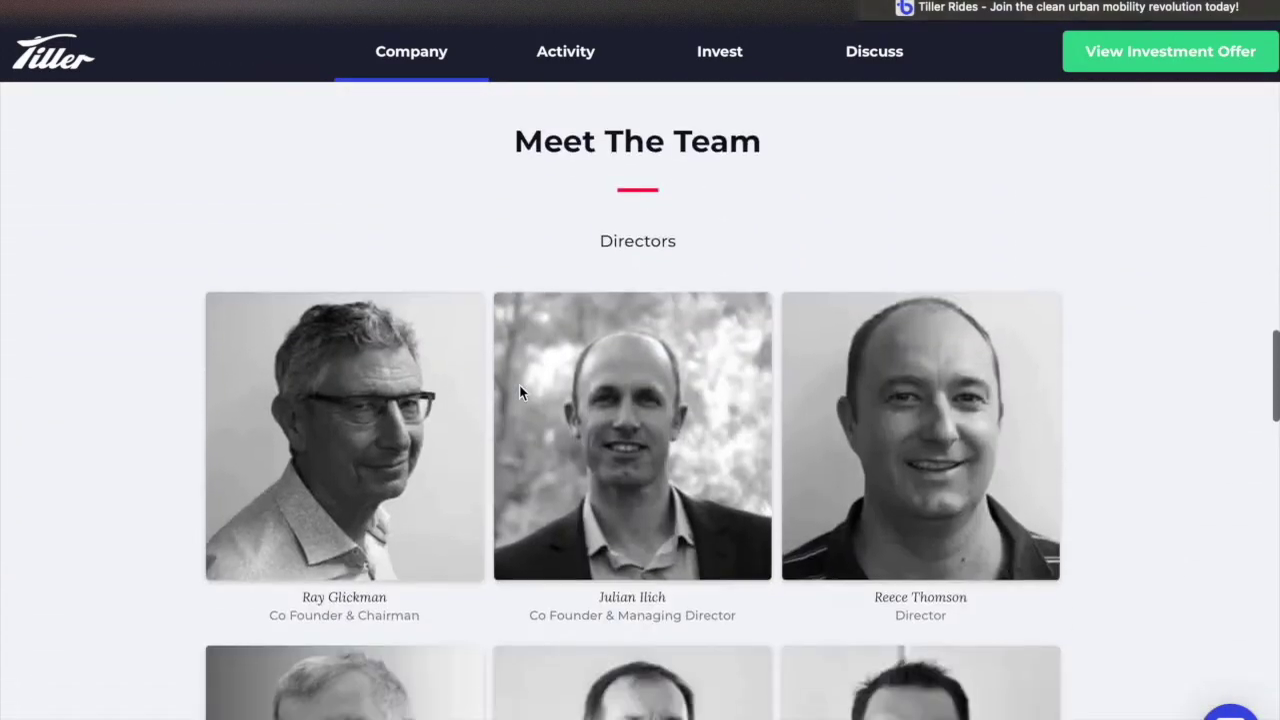
pyautogui.scroll(-15, 519, 392)
pyautogui.scroll(-15, 519, 392)
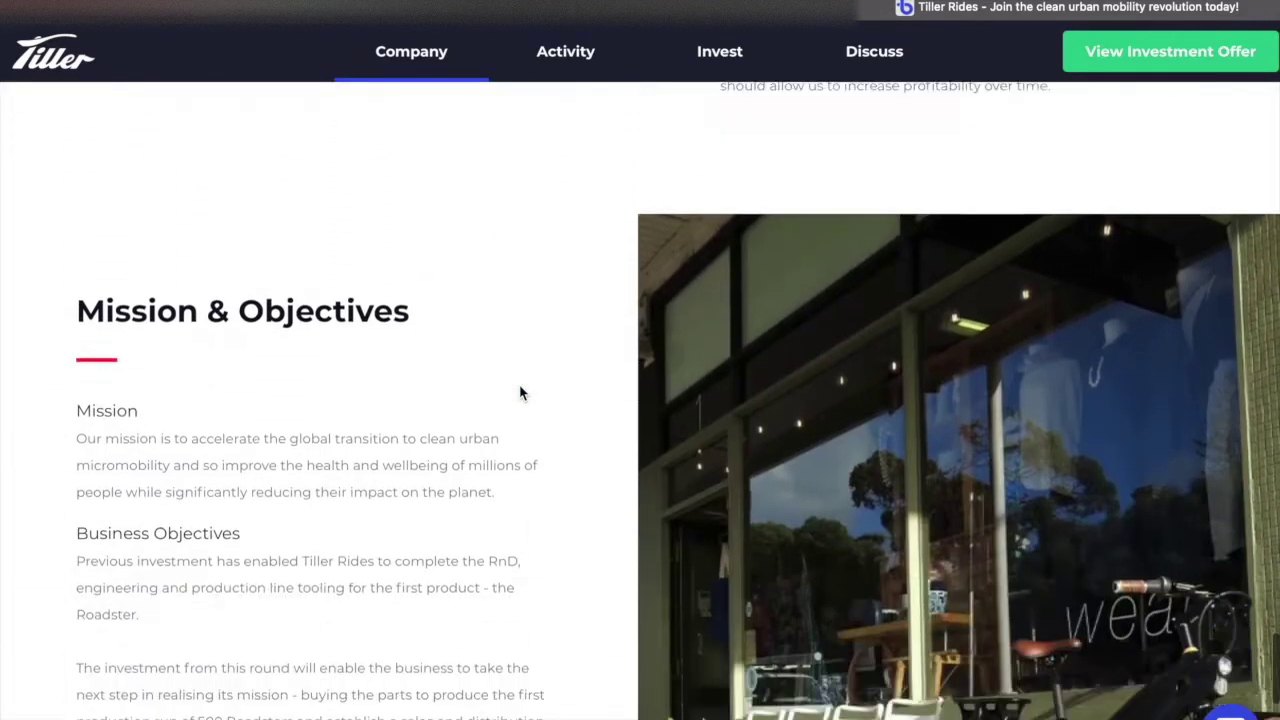
pyautogui.scroll(-4, 519, 392)
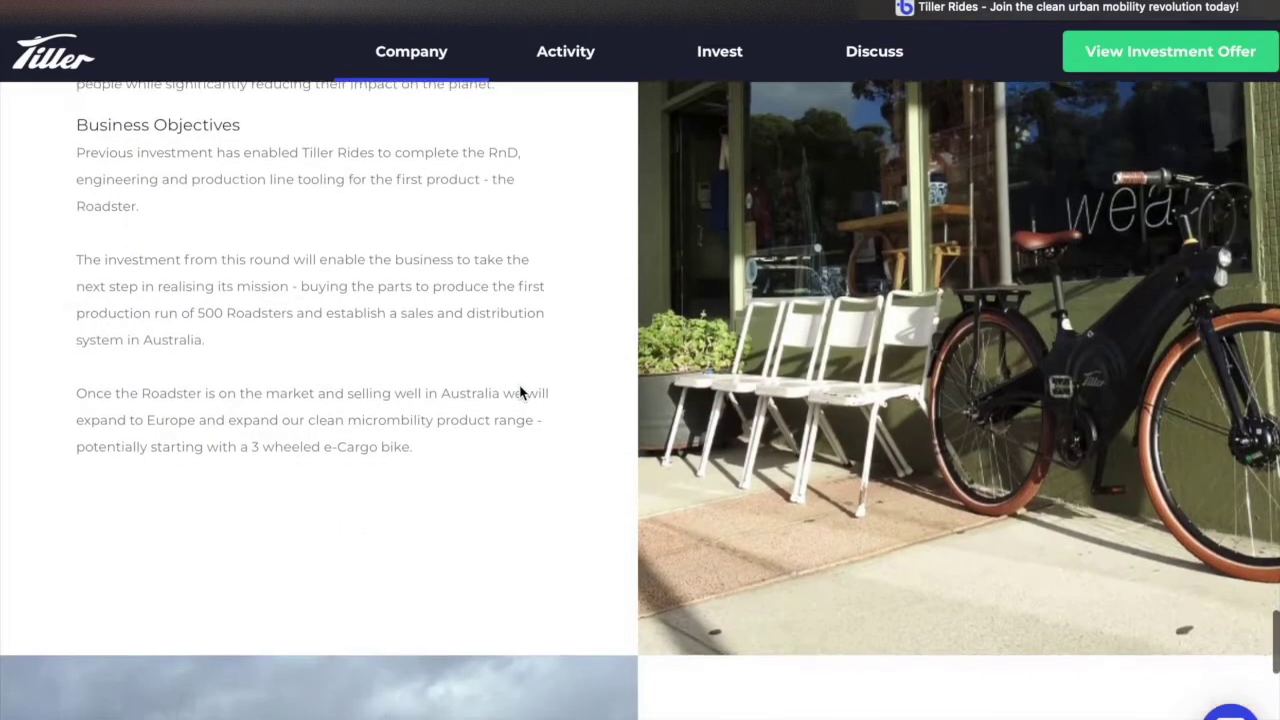
pyautogui.scroll(-7, 519, 392)
pyautogui.scroll(-5, 519, 392)
# Examine the Meet The Team section from Directors through Finance & Legal, Product & Technology, Sales & Marketing, and Operations & Support
pyautogui.scroll(15, 519, 392)
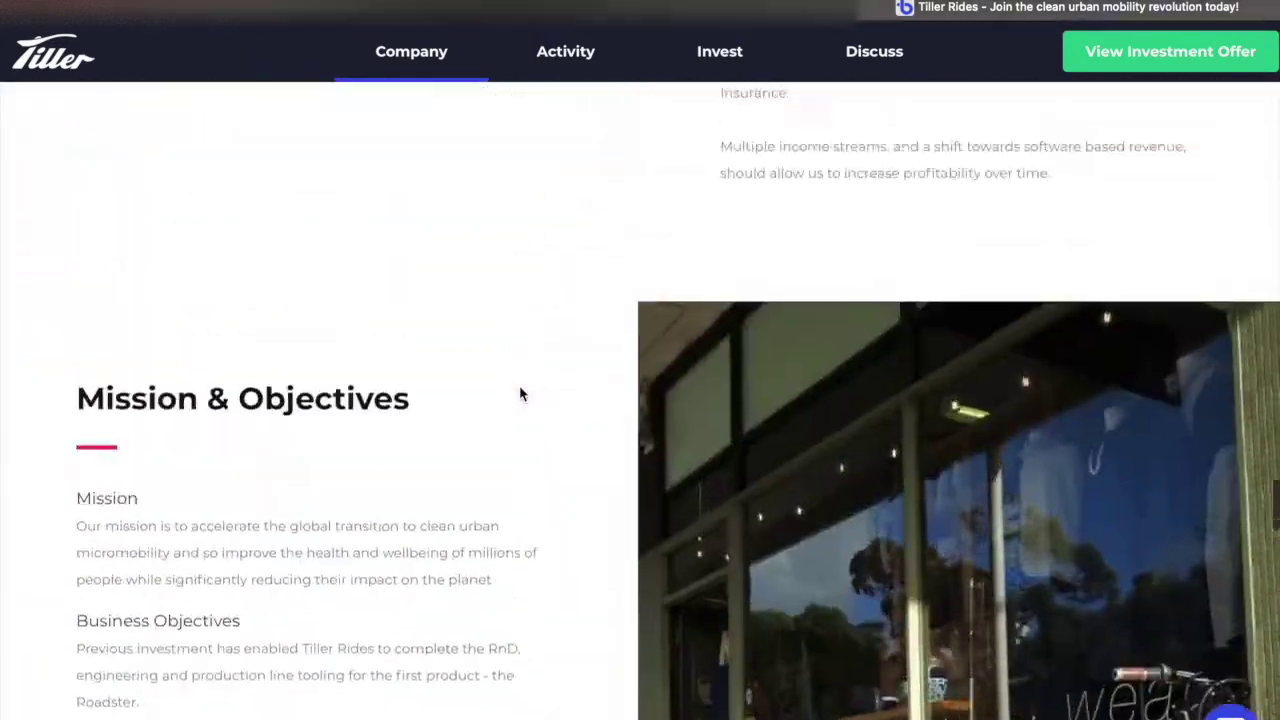
pyautogui.scroll(-15, 519, 392)
pyautogui.scroll(5, 519, 392)
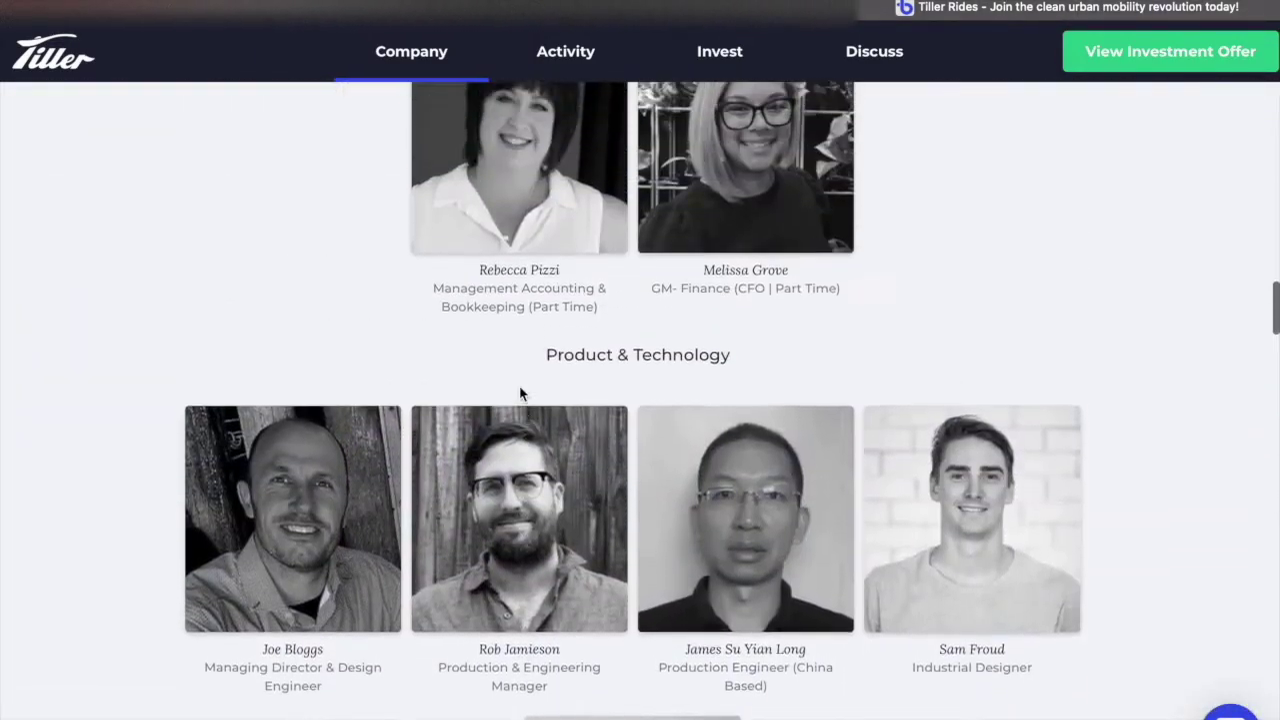
pyautogui.scroll(9, 519, 392)
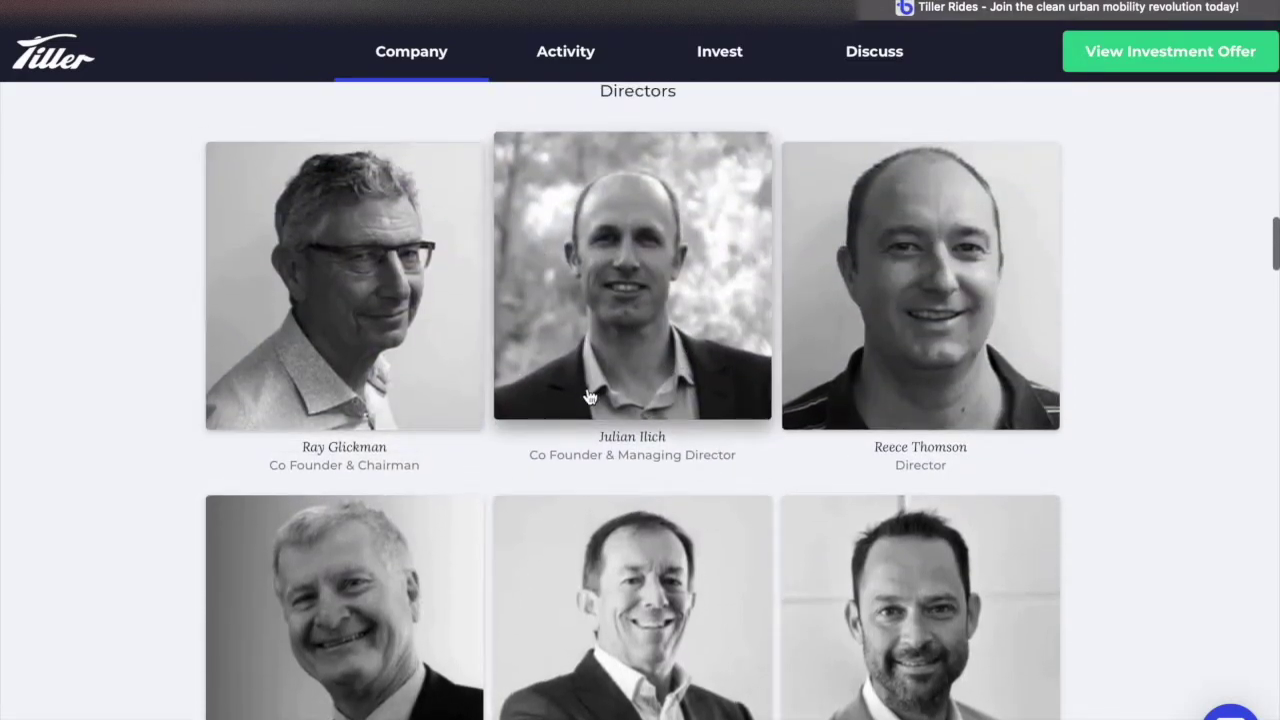
pyautogui.scroll(-3, 590, 397)
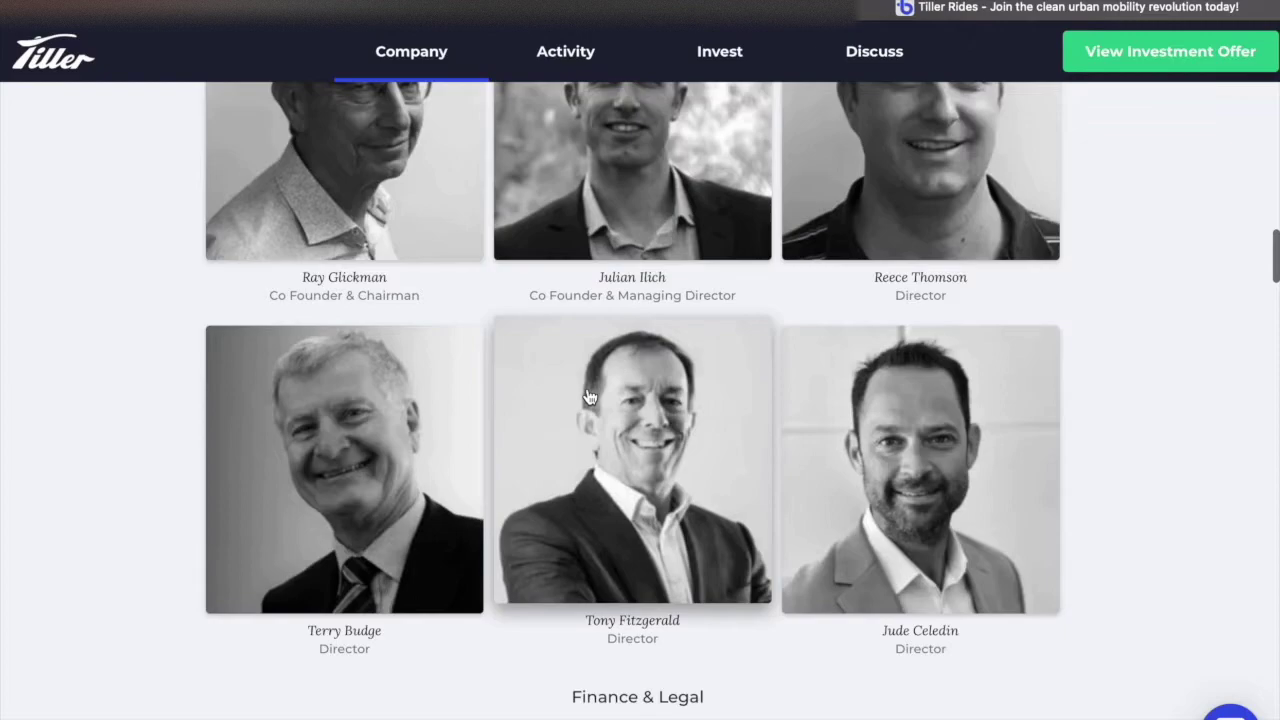
pyautogui.scroll(-3, 590, 397)
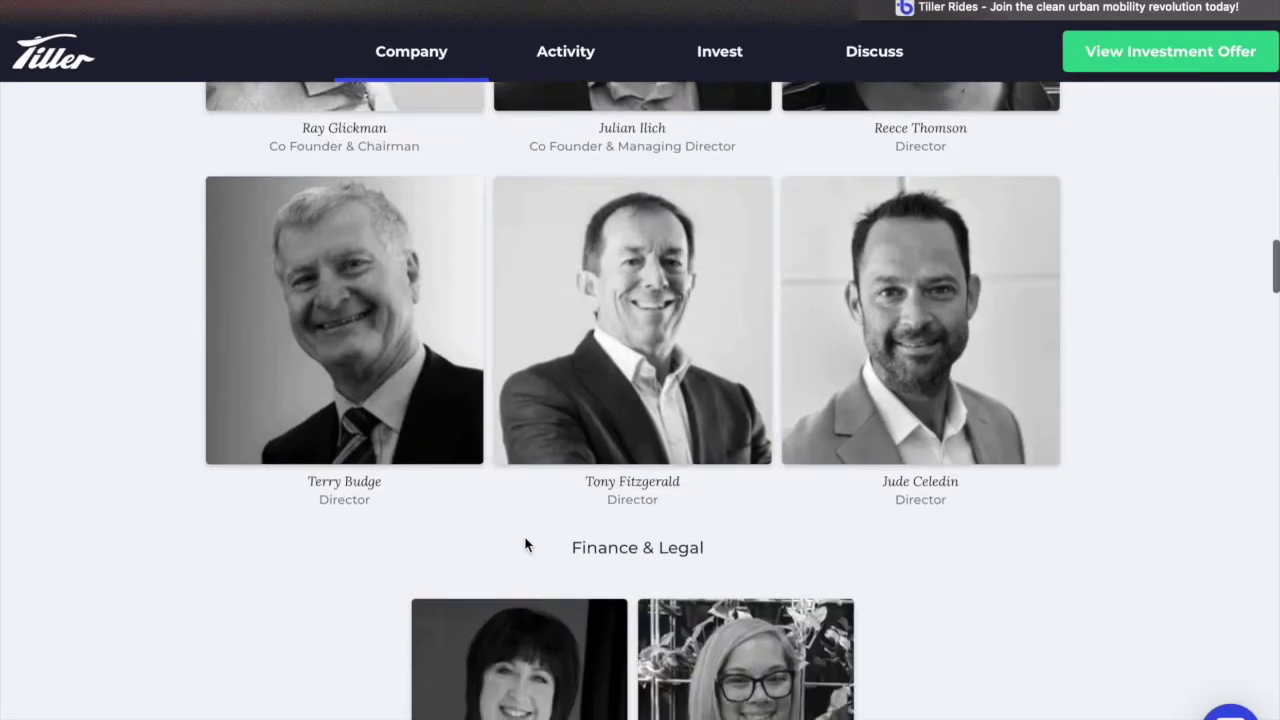
pyautogui.scroll(-3, 525, 545)
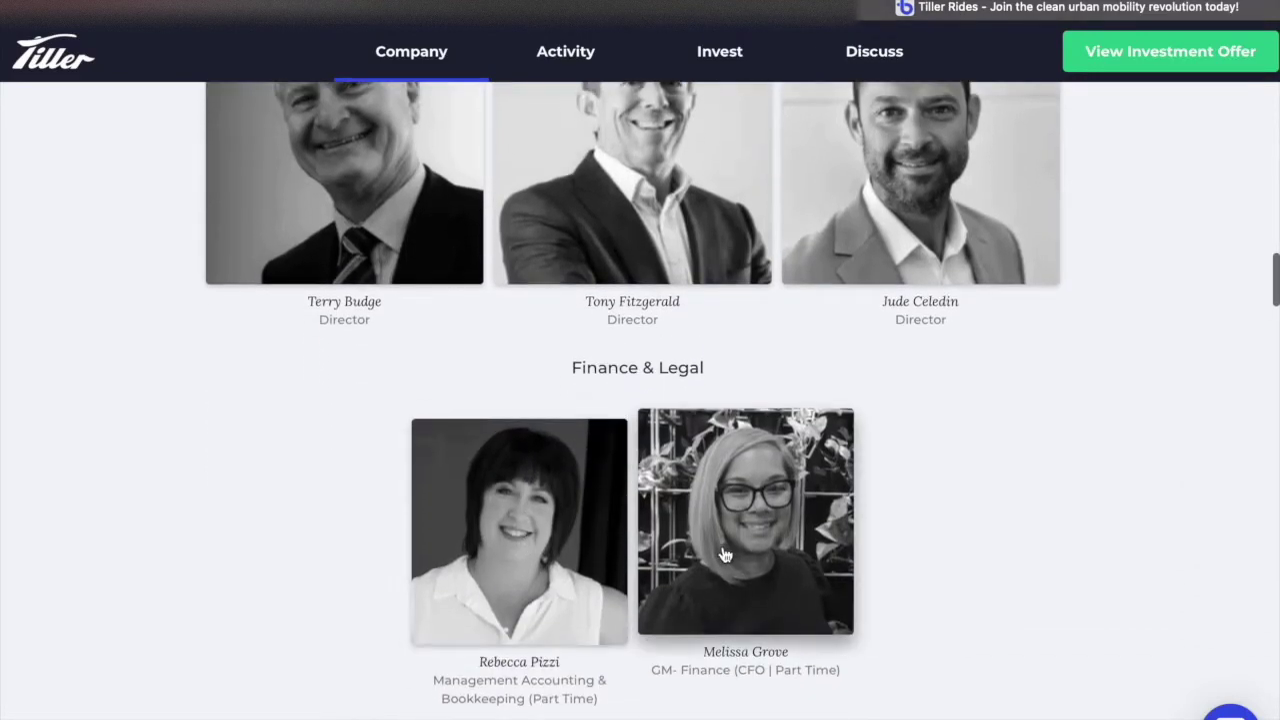
pyautogui.scroll(-3, 590, 577)
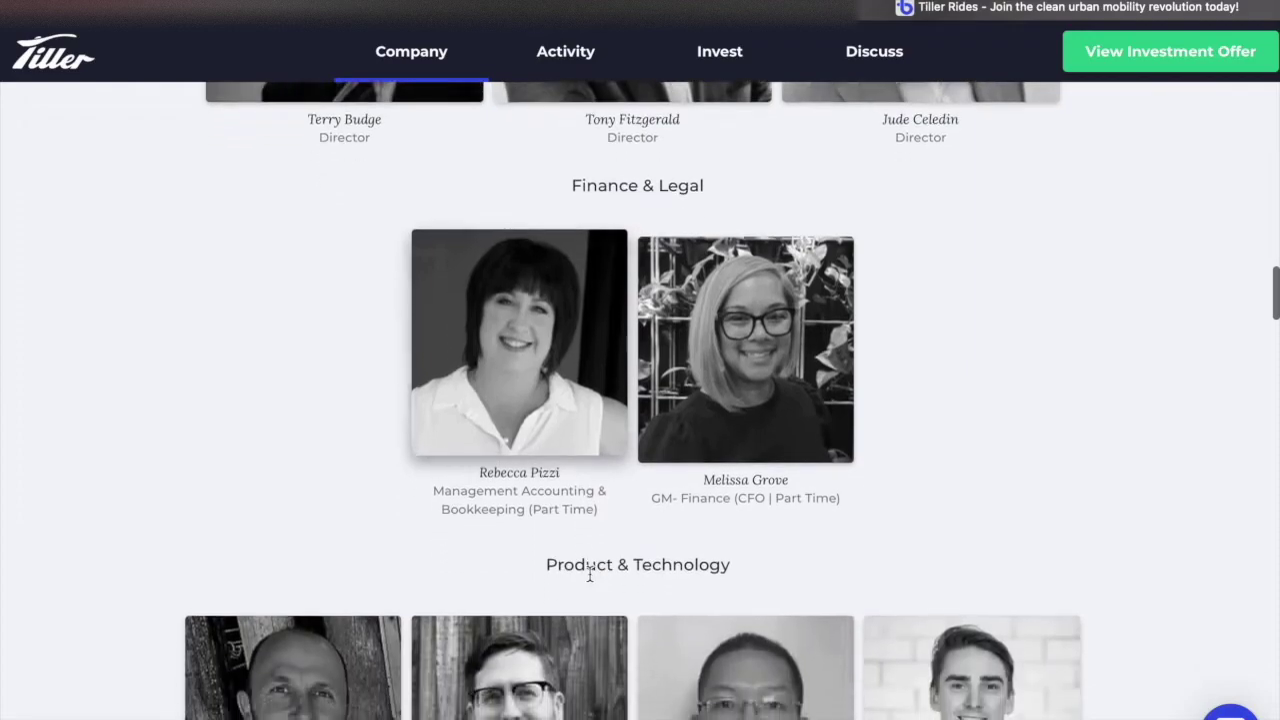
pyautogui.scroll(-4, 590, 575)
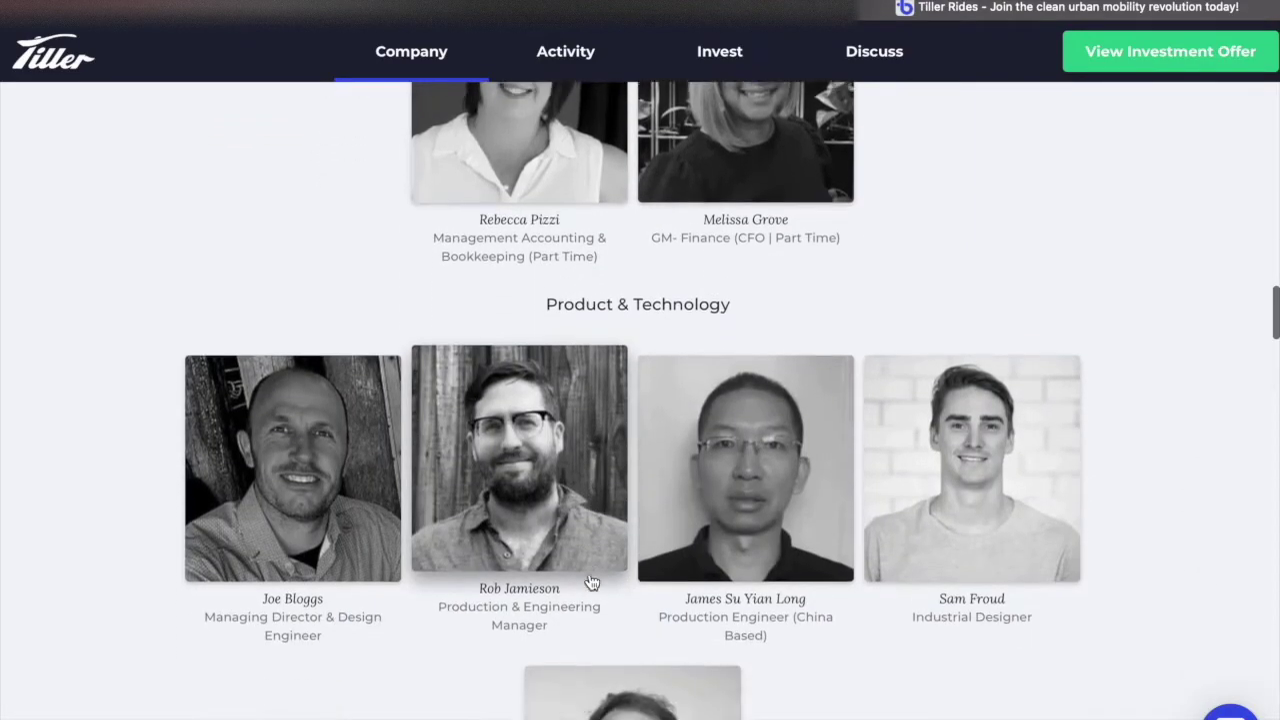
pyautogui.scroll(-1, 590, 583)
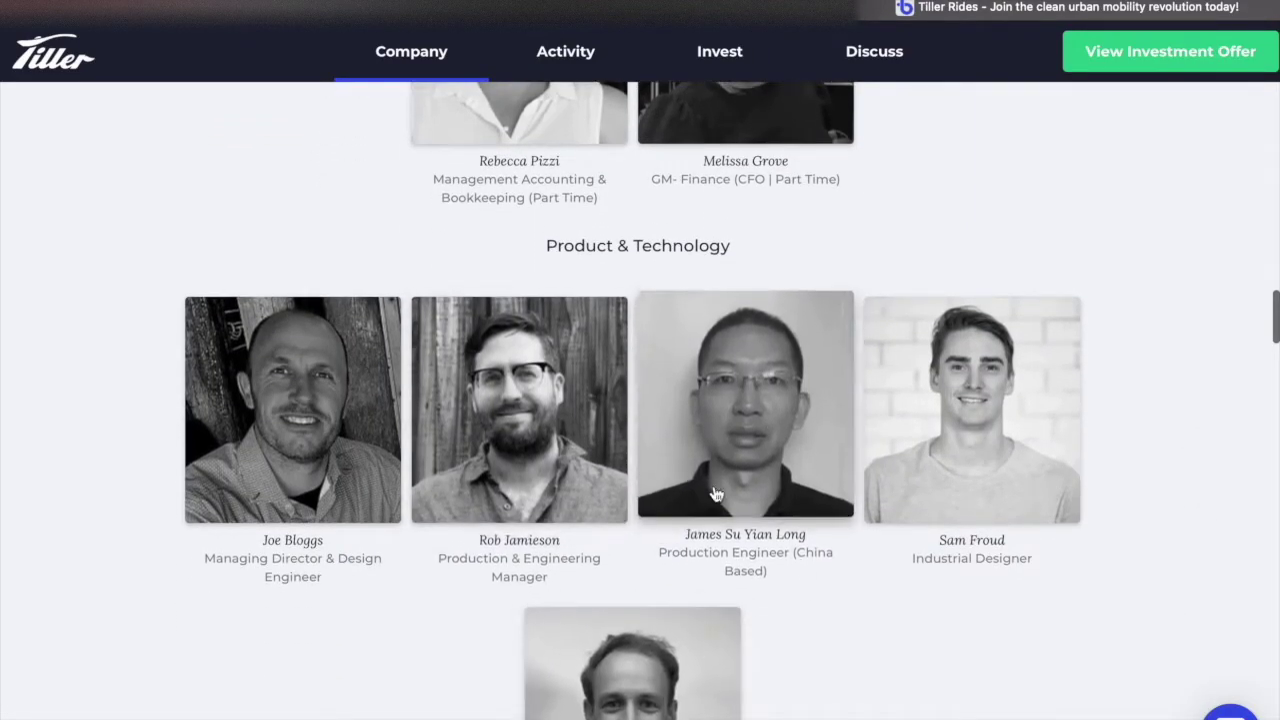
pyautogui.scroll(-5, 600, 450)
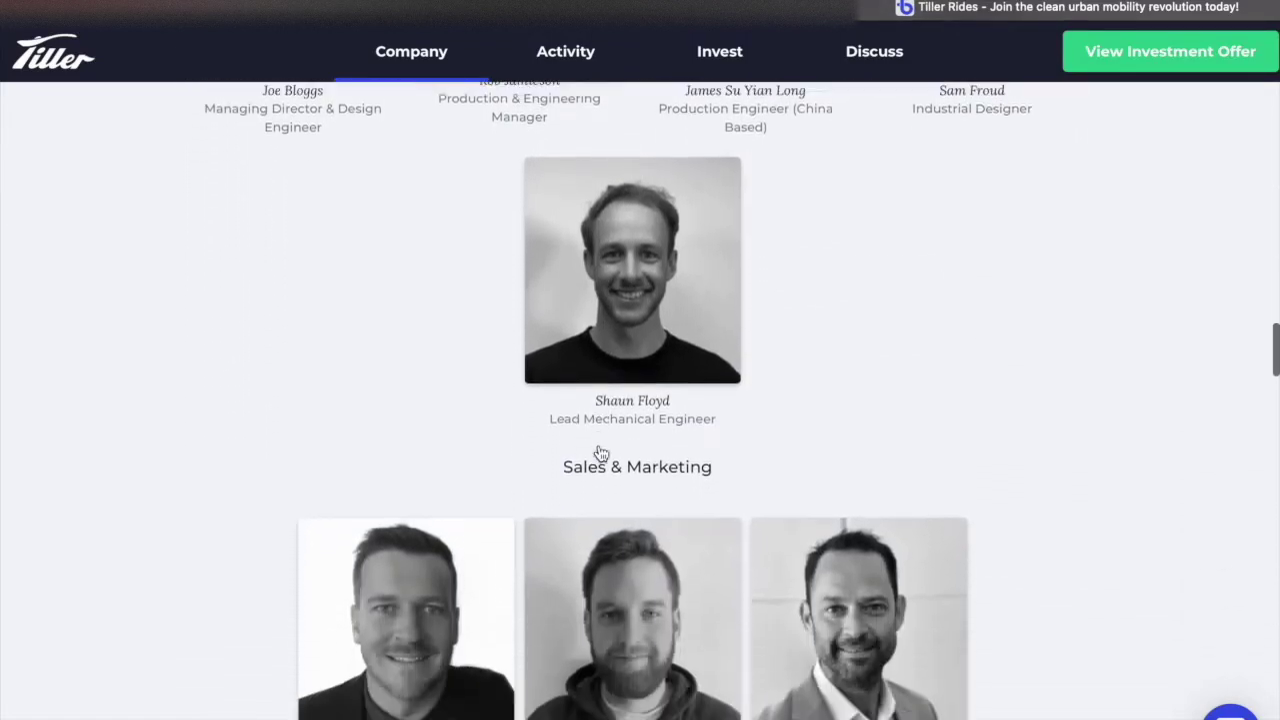
pyautogui.scroll(-2, 600, 454)
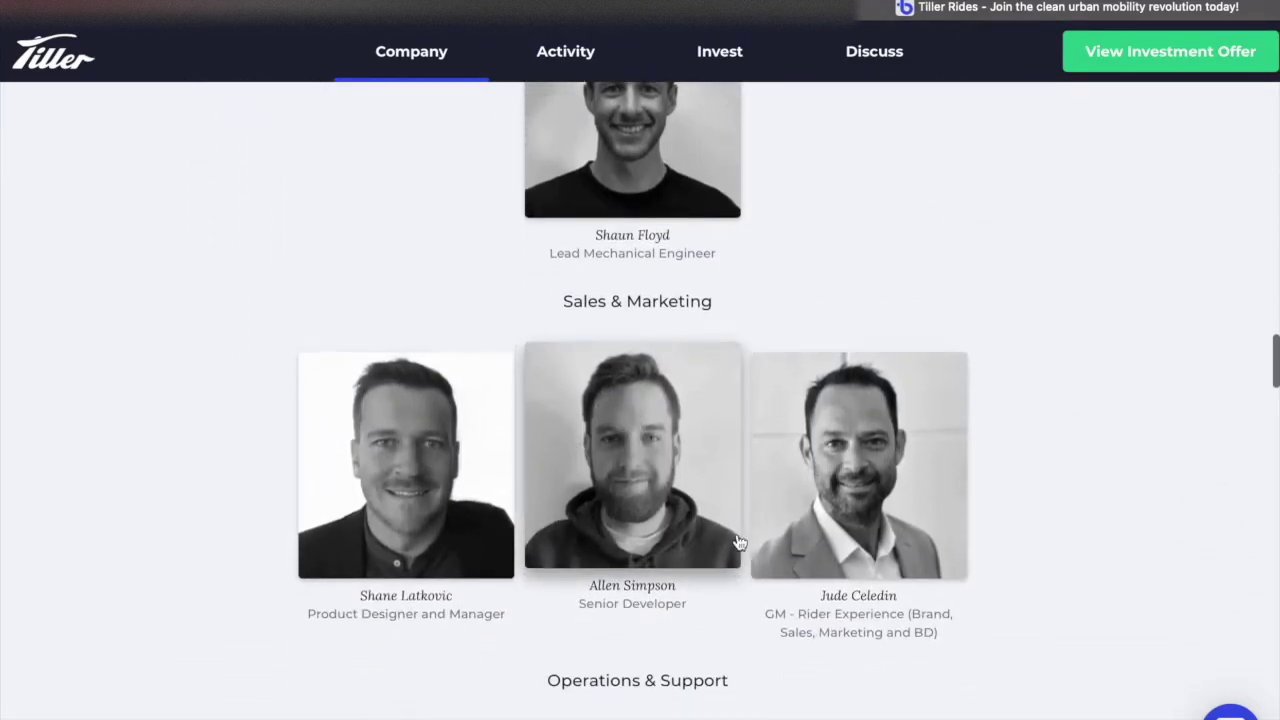
pyautogui.scroll(-4, 752, 528)
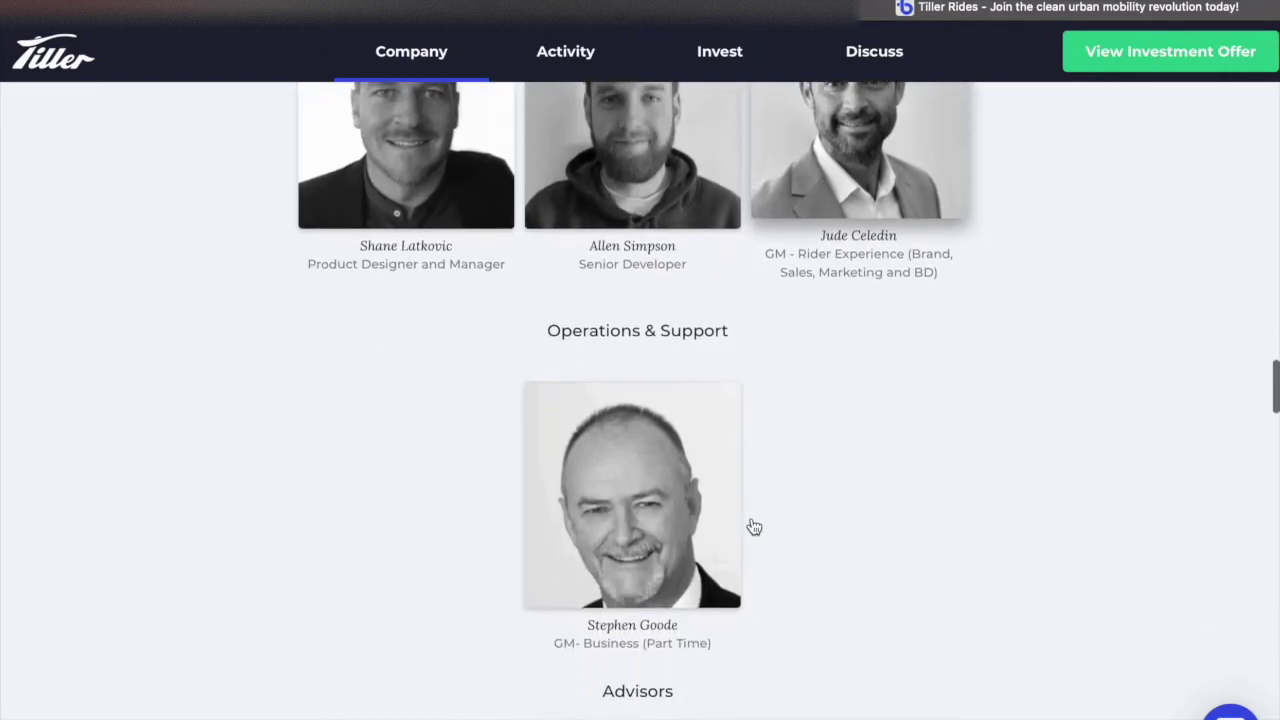
pyautogui.scroll(-5, 754, 527)
pyautogui.scroll(6, 754, 527)
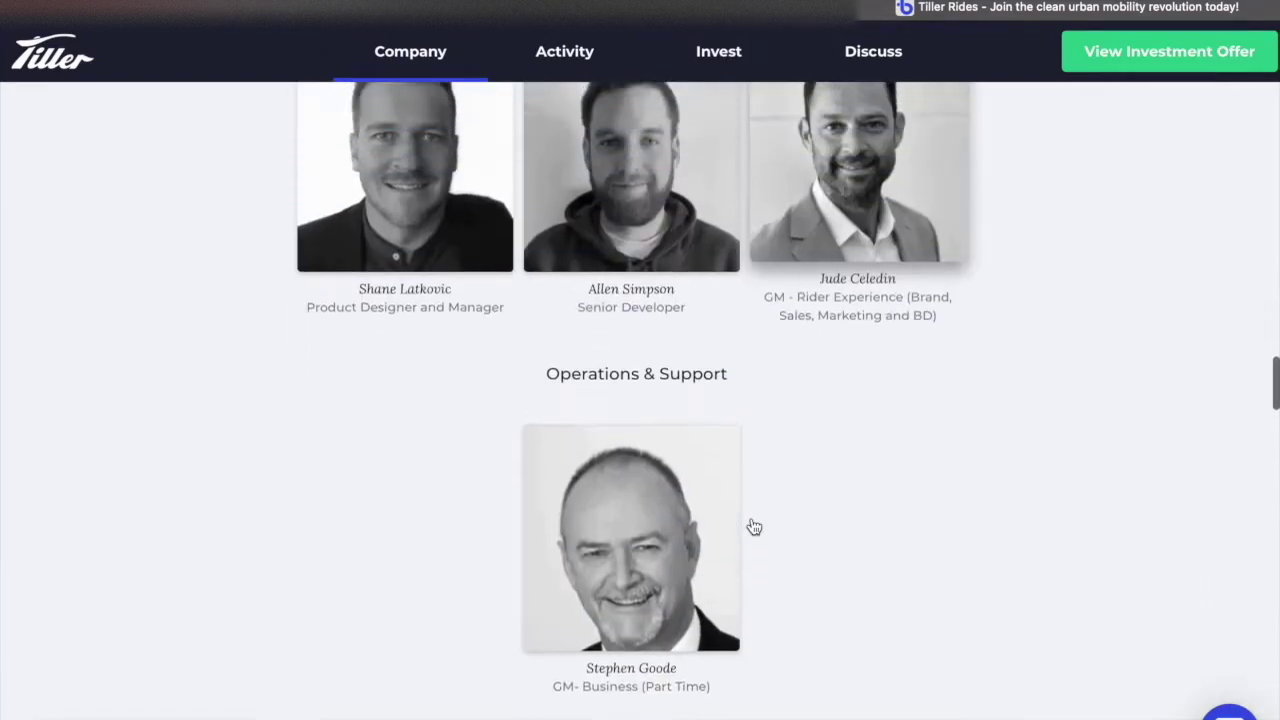
# Open the Tiller Rides investment offer and dismiss the Risk Warning & Disclosure notice
pyautogui.scroll(15, 754, 527)
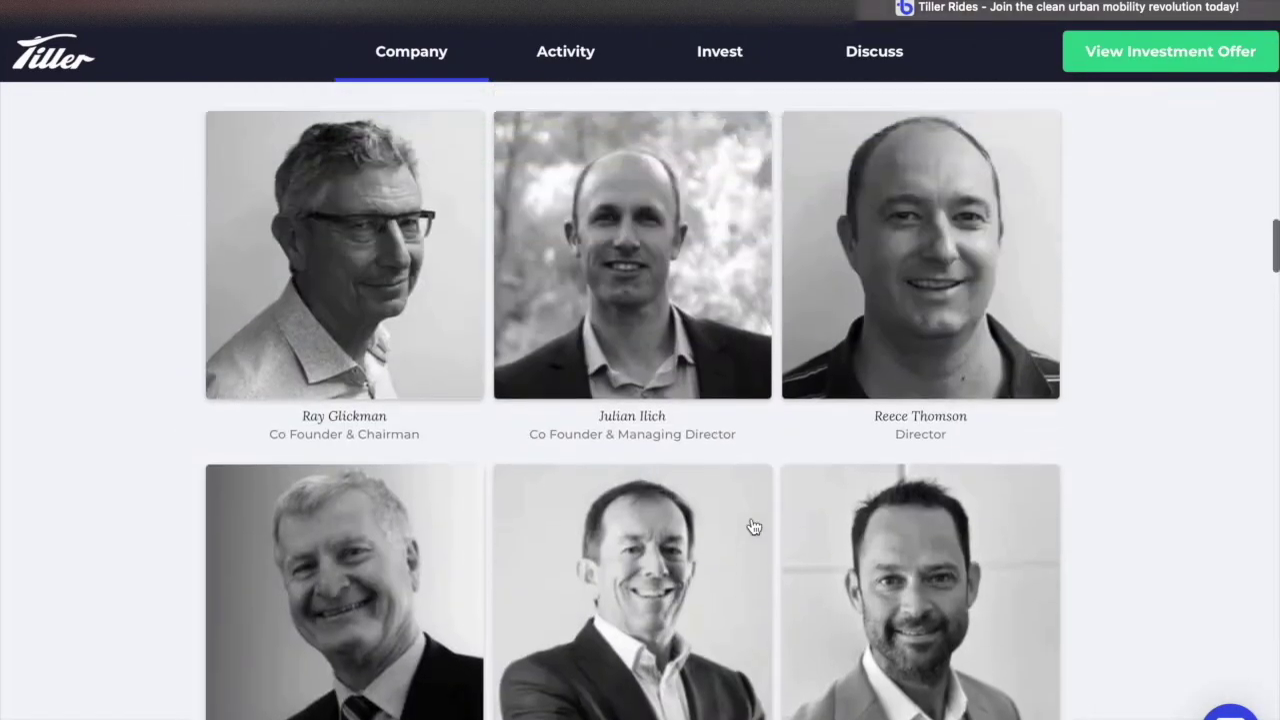
pyautogui.scroll(20, 754, 527)
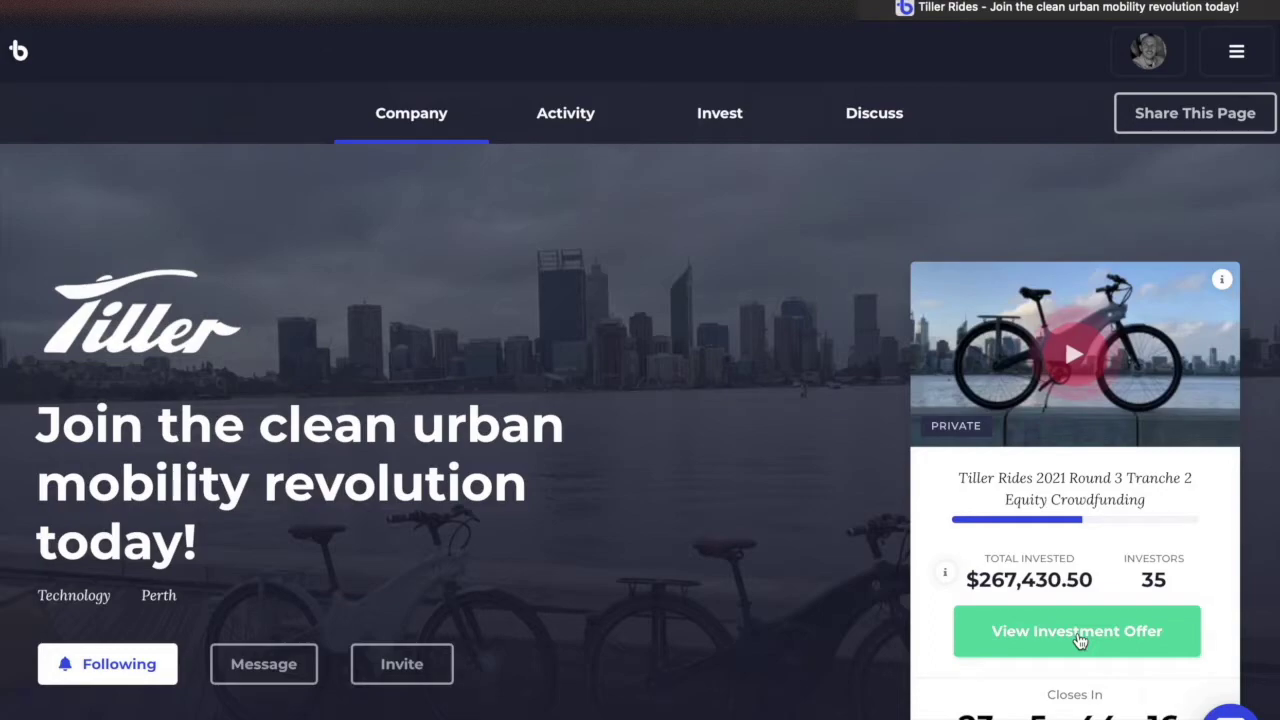
pyautogui.click(1078, 638)
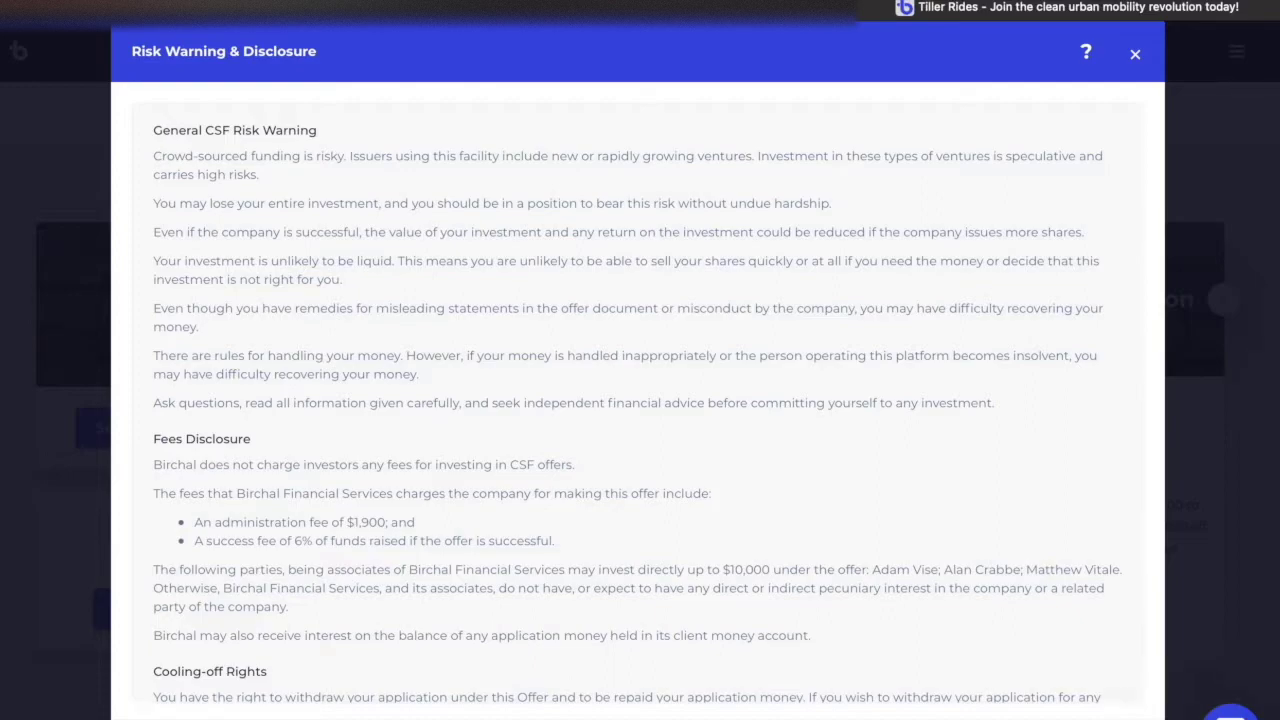
pyautogui.press('Escape')
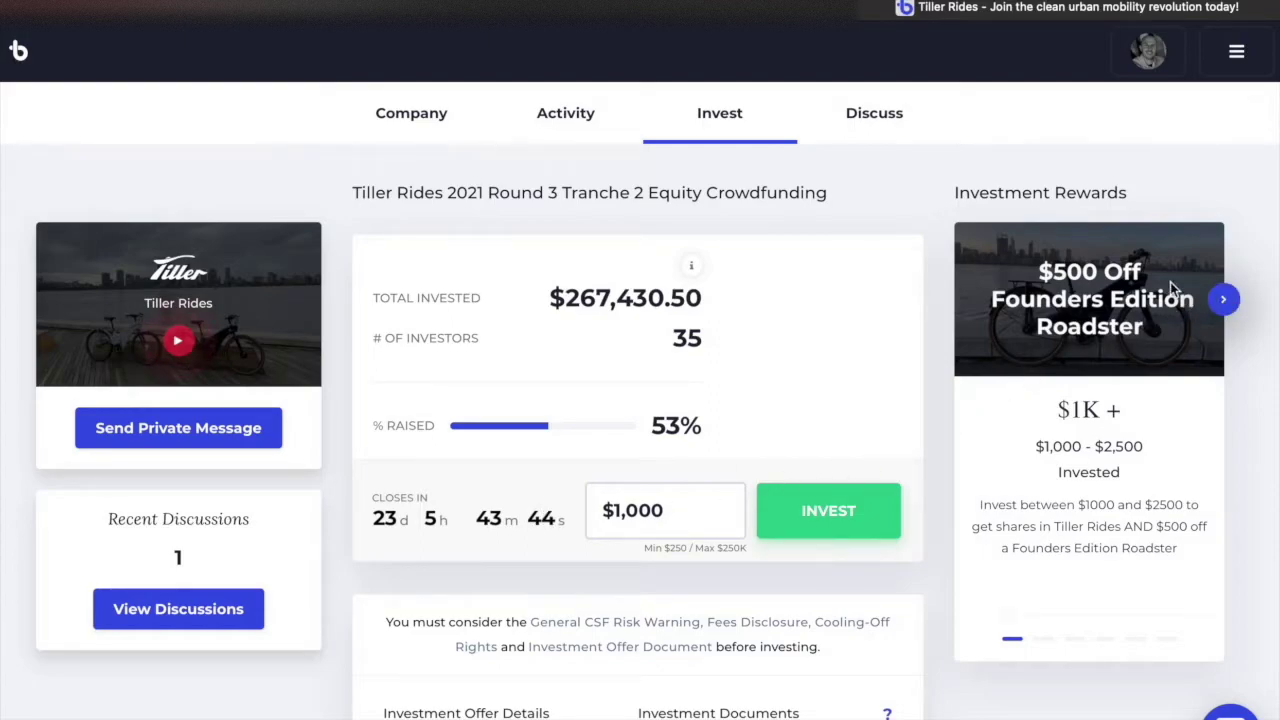
# Browse the Investment Rewards tiers one by one up to the $50K + tier
pyautogui.click(1225, 302)
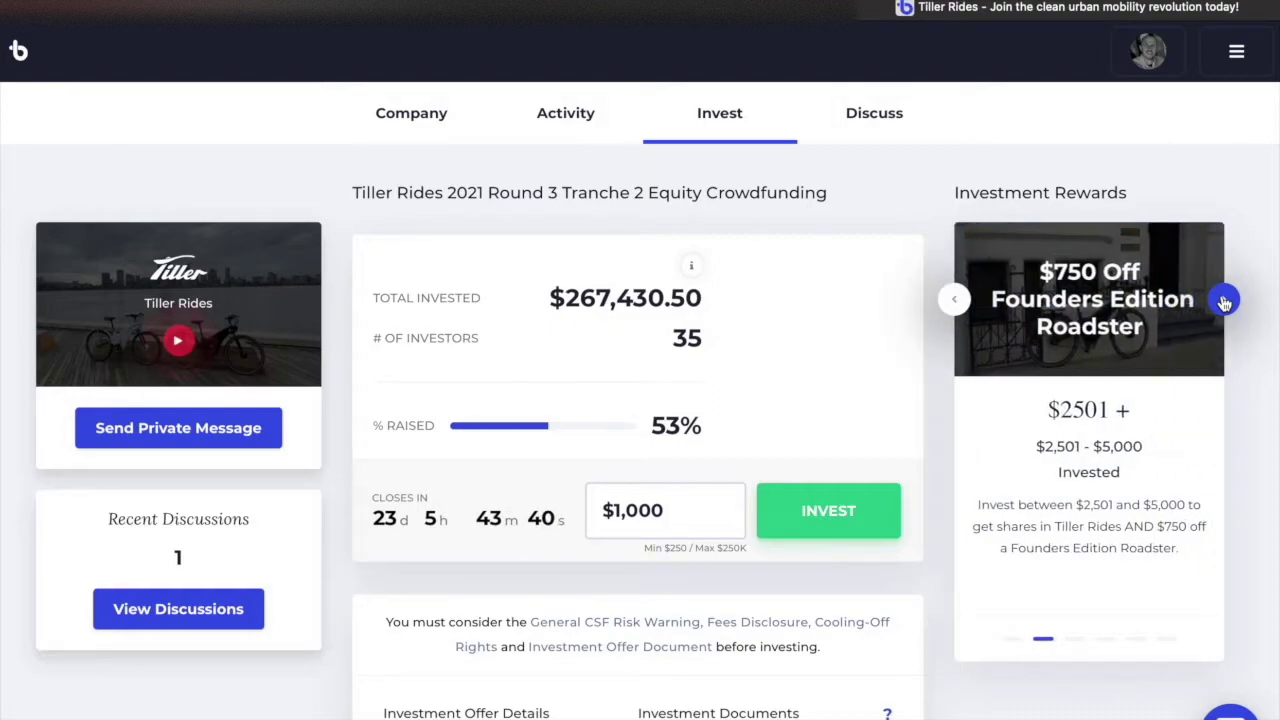
pyautogui.click(1225, 302)
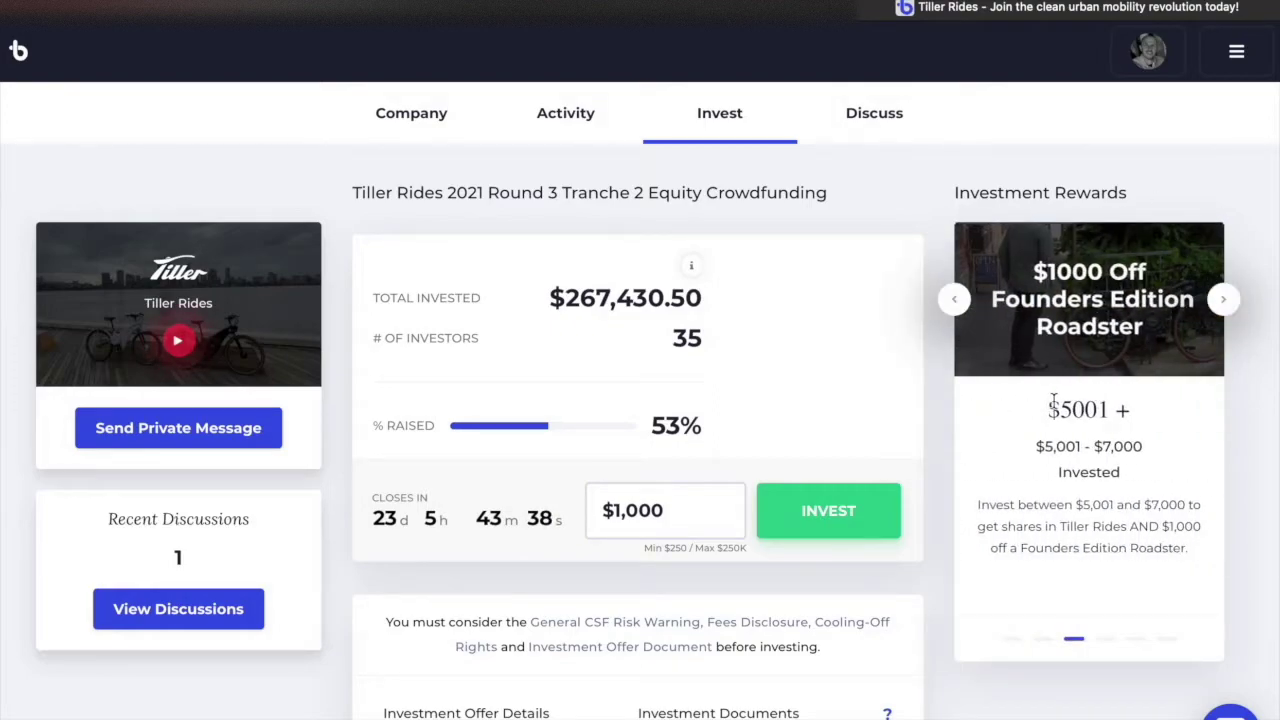
pyautogui.click(1226, 301)
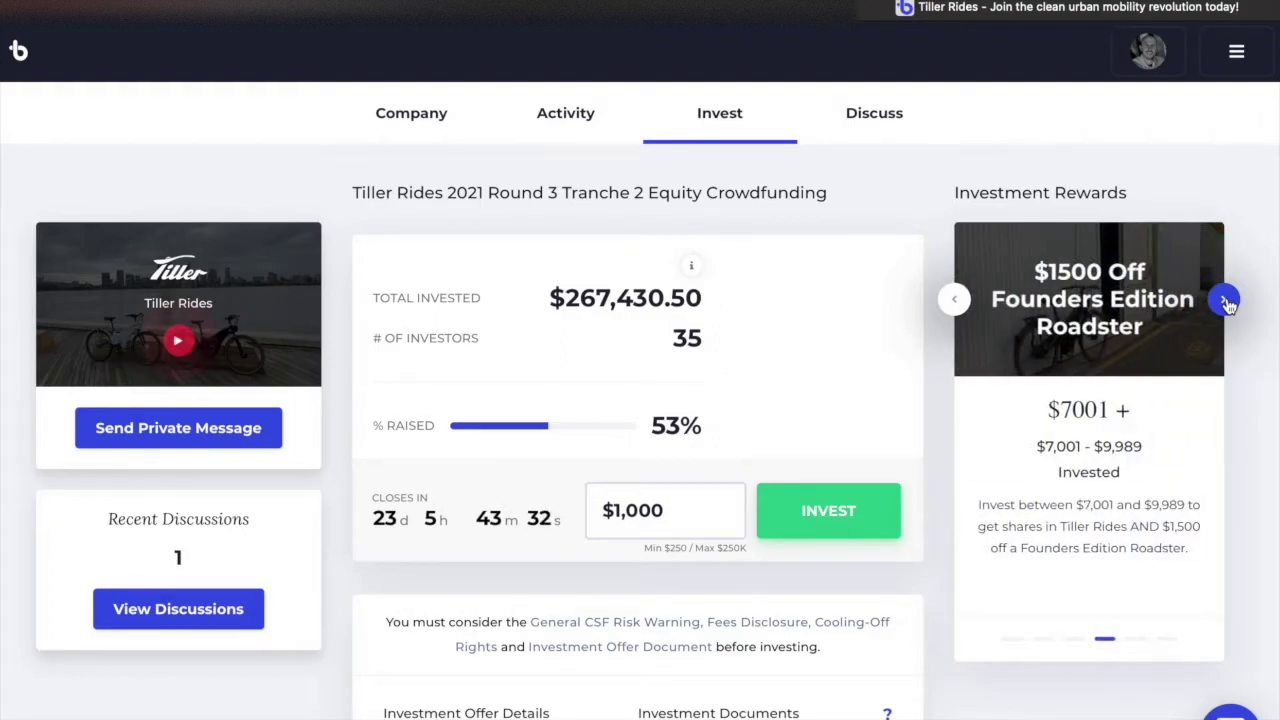
pyautogui.click(1226, 301)
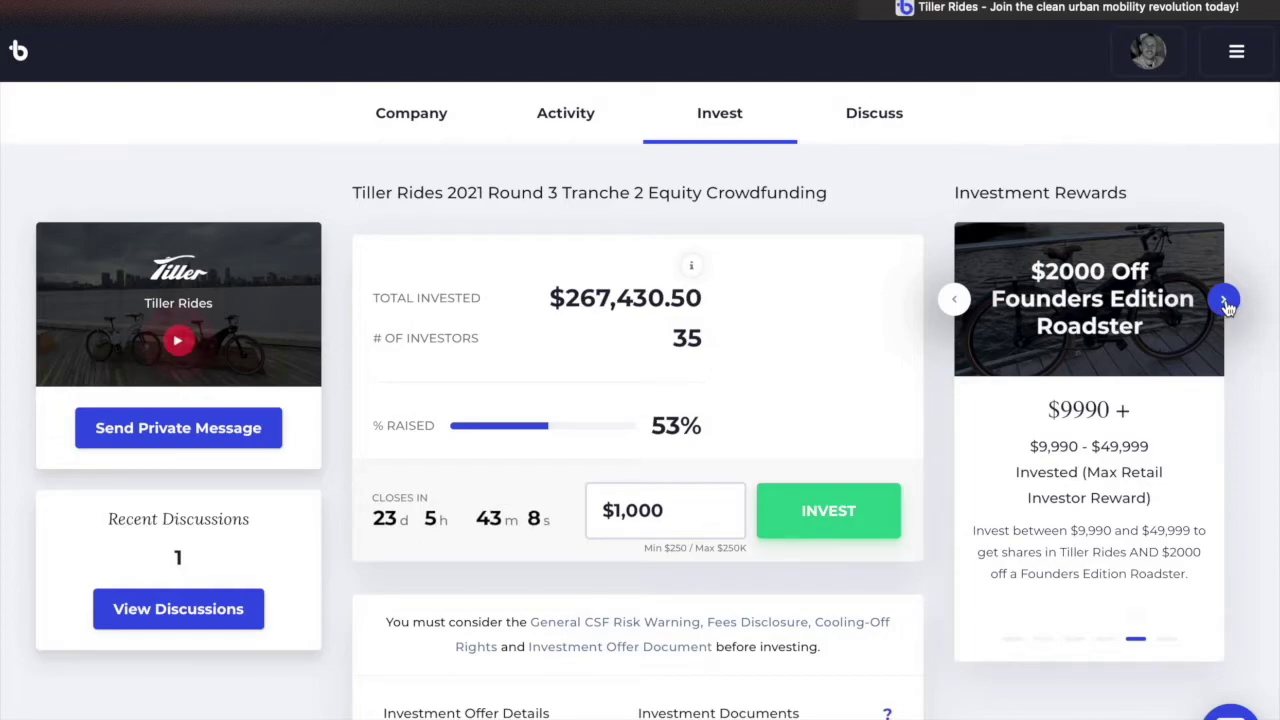
pyautogui.click(1225, 302)
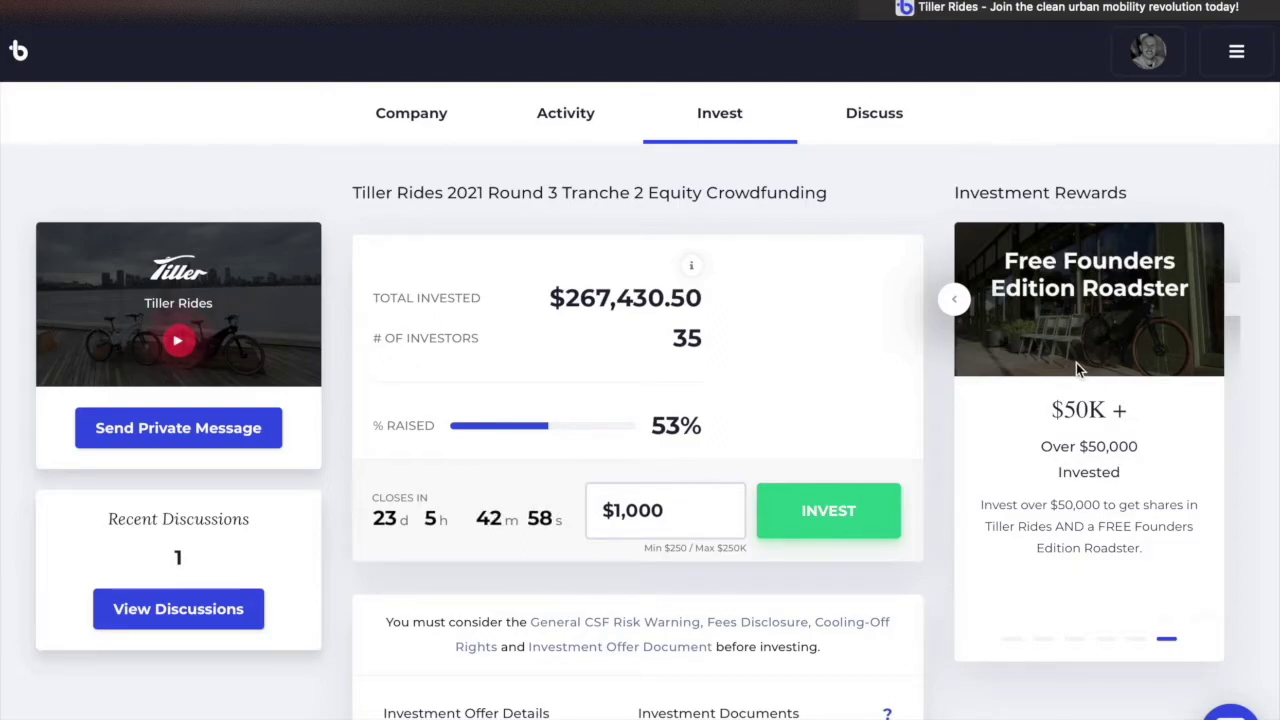
# Review the Investment Offer Details, including minimum target, maximum offered, share price, pre-valuation and funding round
pyautogui.scroll(-2, 573, 383)
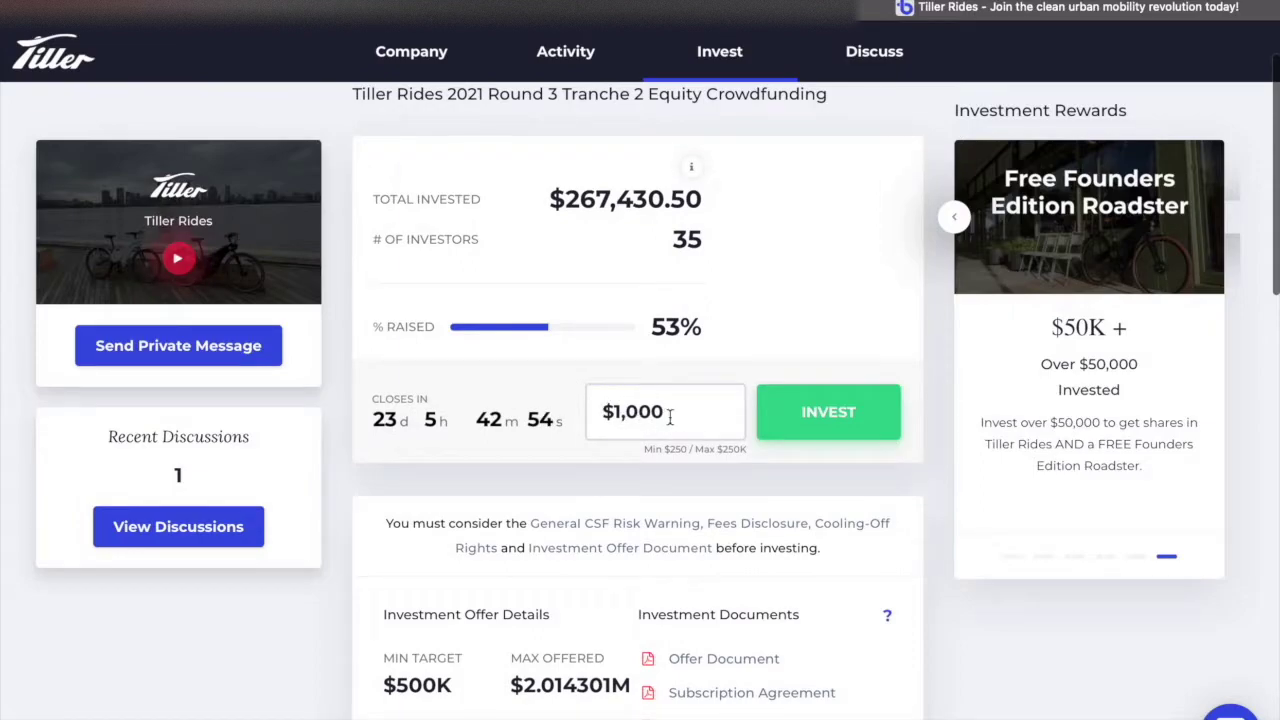
pyautogui.scroll(-3, 520, 588)
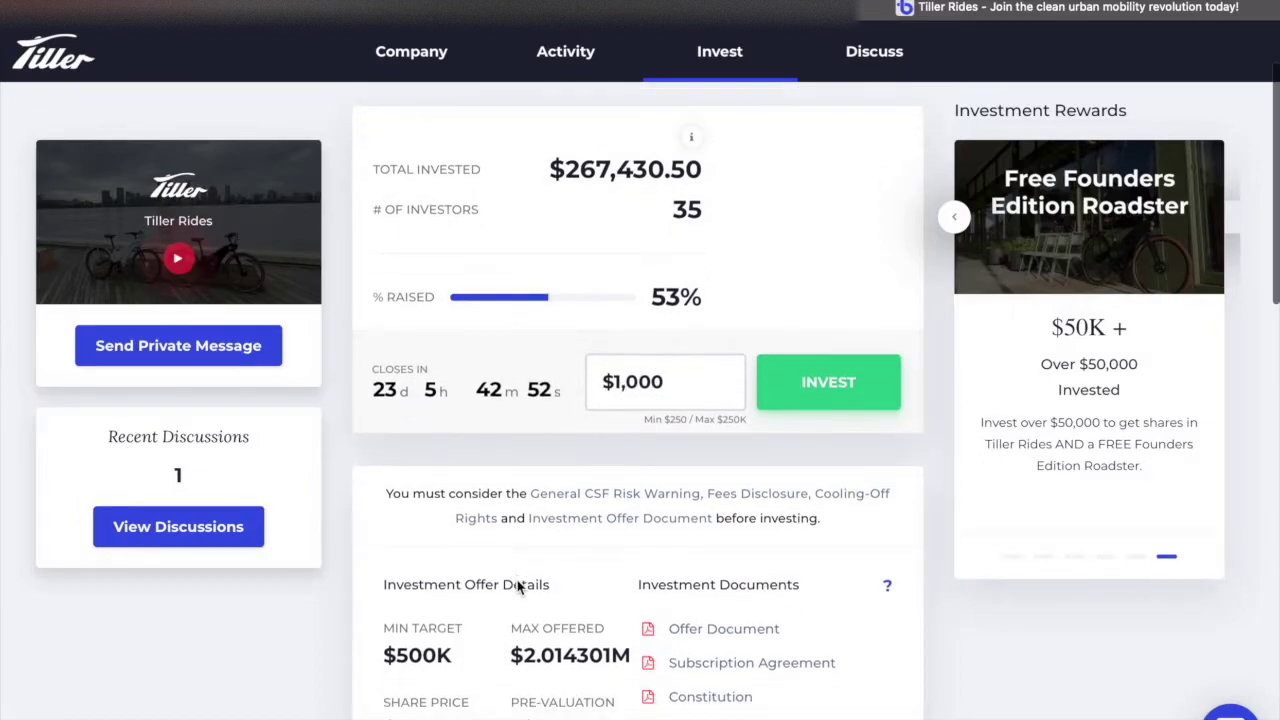
pyautogui.scroll(-5, 518, 588)
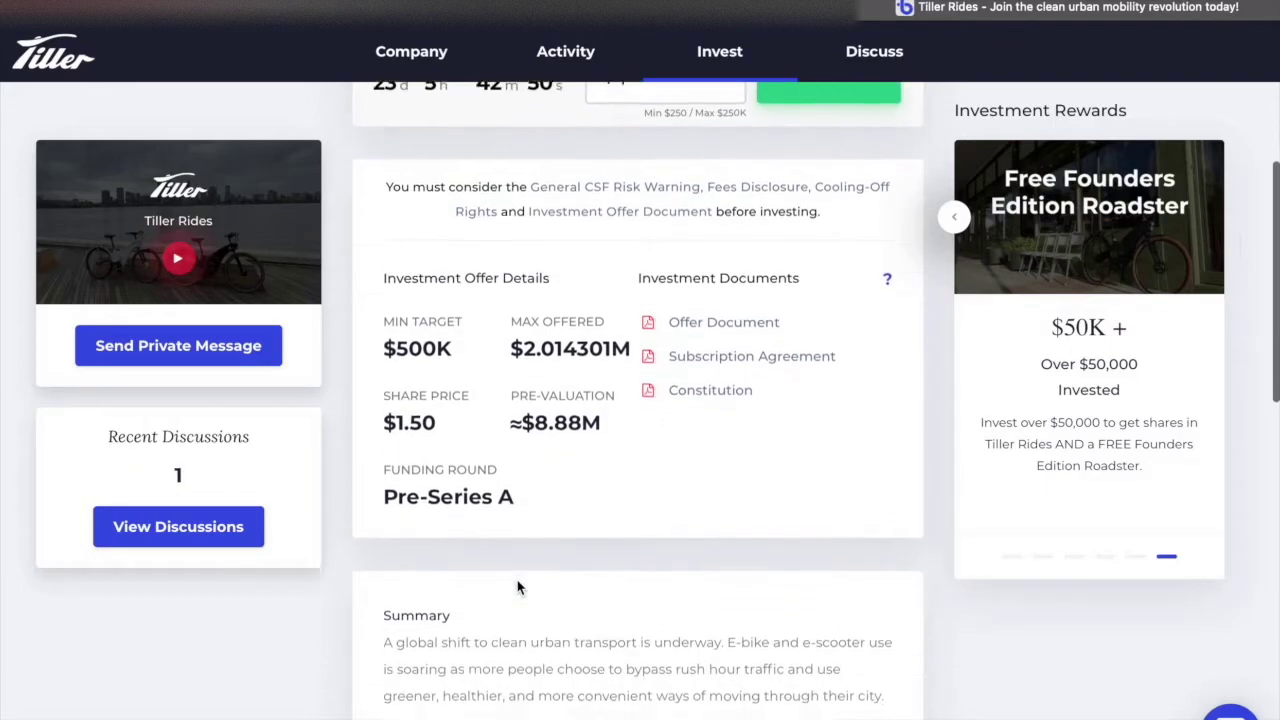
pyautogui.scroll(-1, 518, 588)
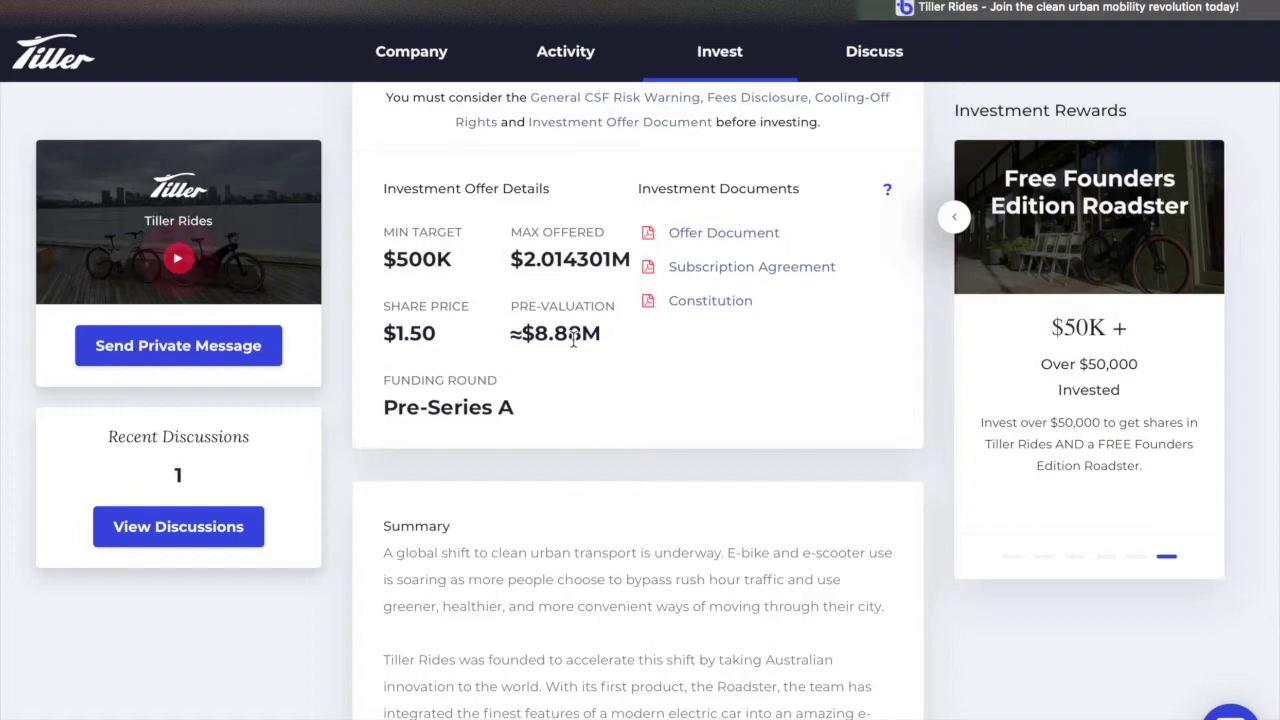
pyautogui.scroll(-1, 573, 340)
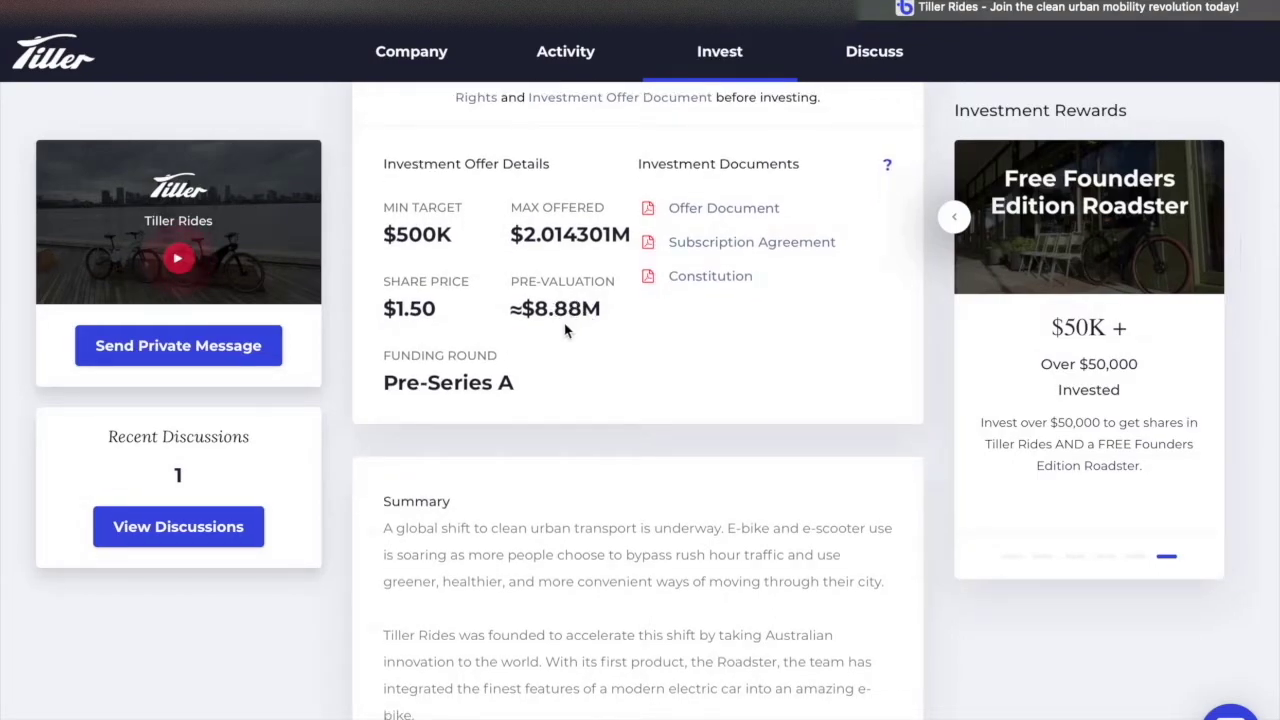
# Read the Summary and Opportunity sections below the Tiller Rides Investment Offer Details
pyautogui.scroll(-1, 563, 313)
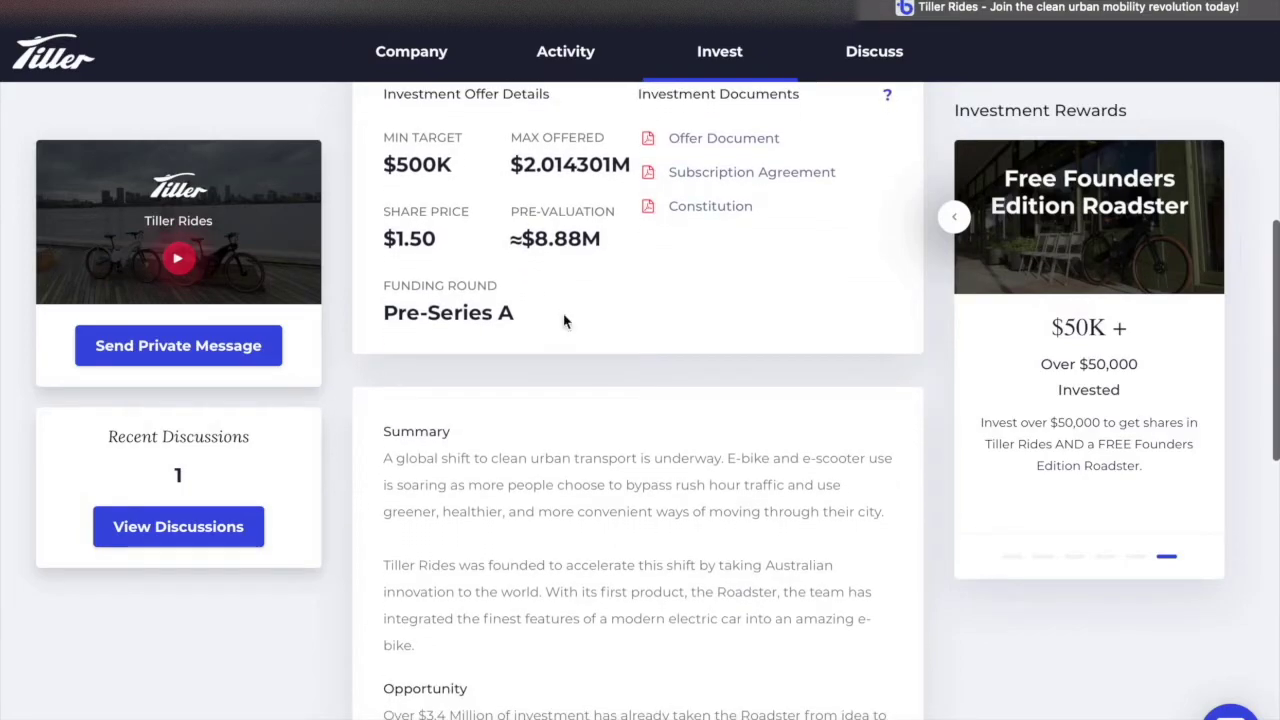
pyautogui.scroll(1, 570, 316)
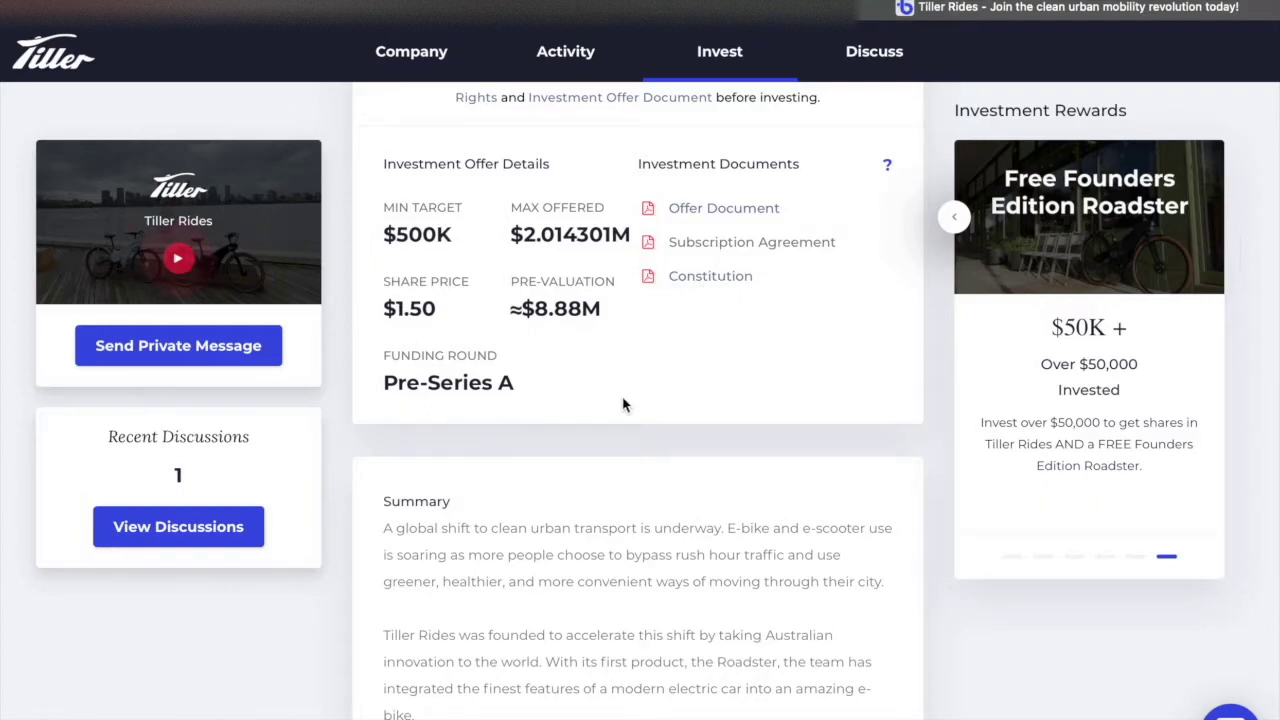
pyautogui.scroll(-3, 622, 403)
pyautogui.scroll(-5, 622, 403)
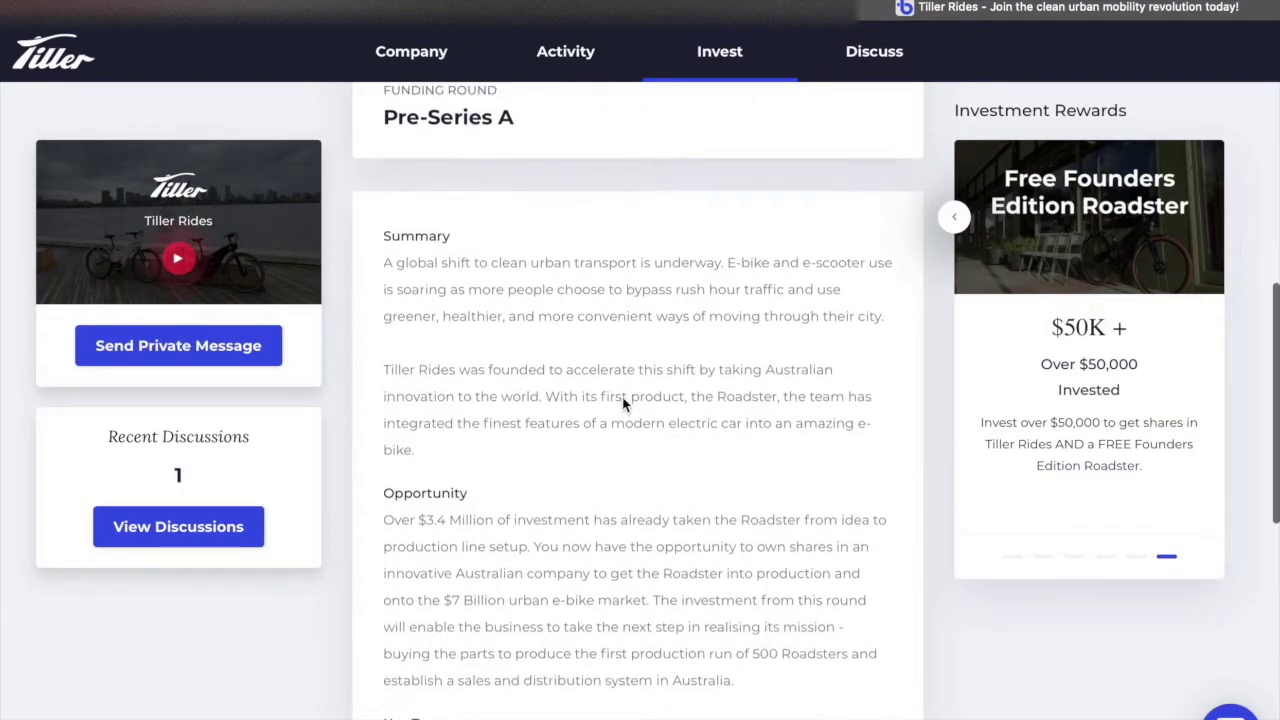
pyautogui.scroll(-2, 622, 403)
# Start a $1,000 investment in the Tiller Rides offer and continue with the currently logged-in account
pyautogui.scroll(8, 622, 403)
pyautogui.scroll(1, 622, 403)
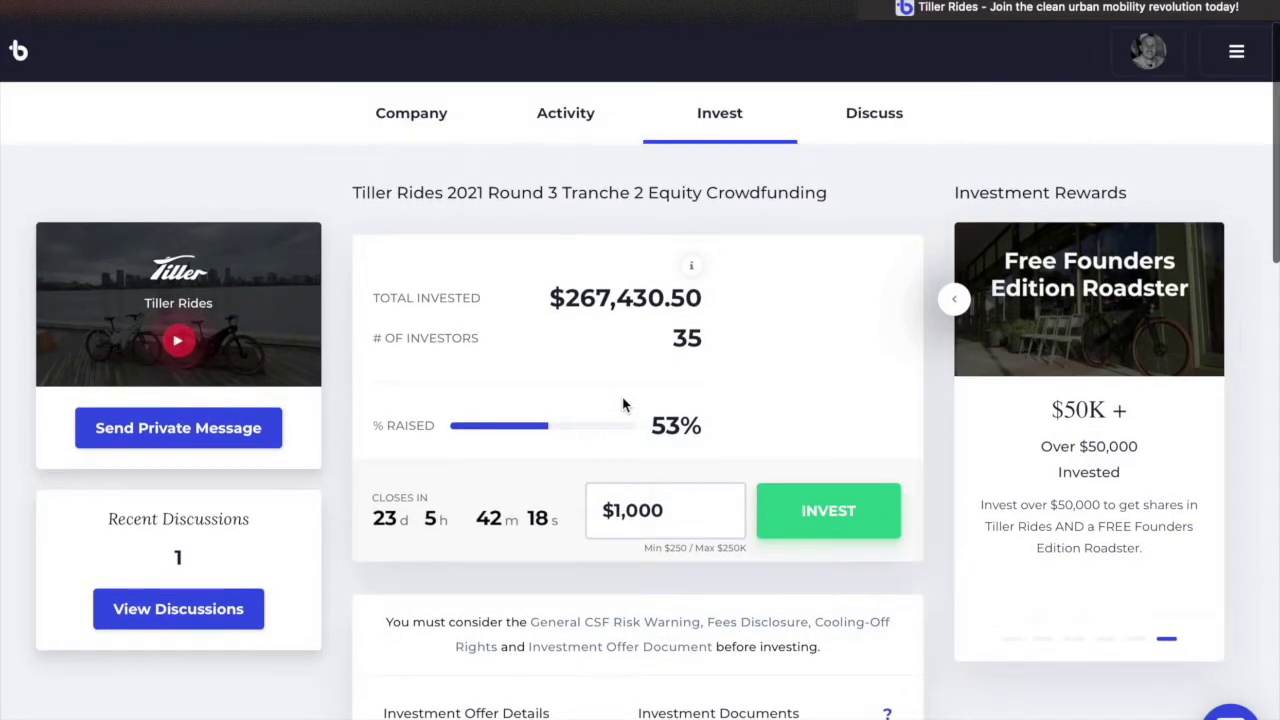
pyautogui.click(815, 515)
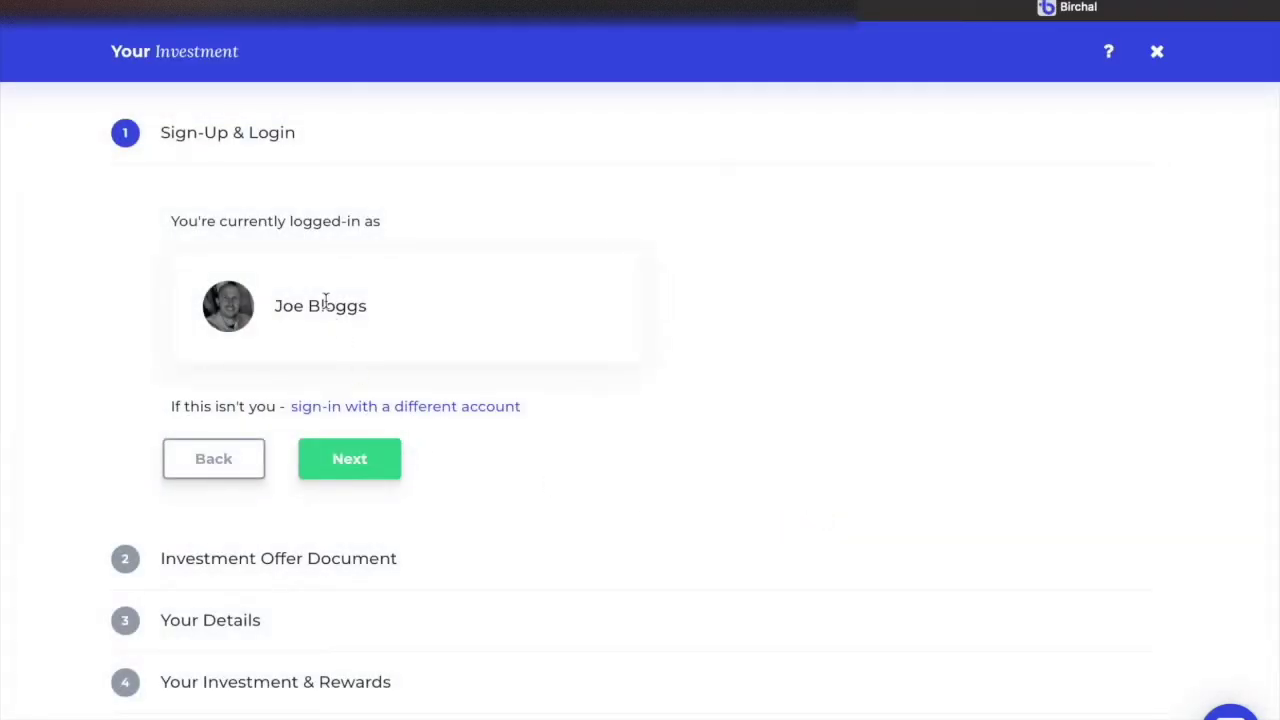
pyautogui.click(350, 459)
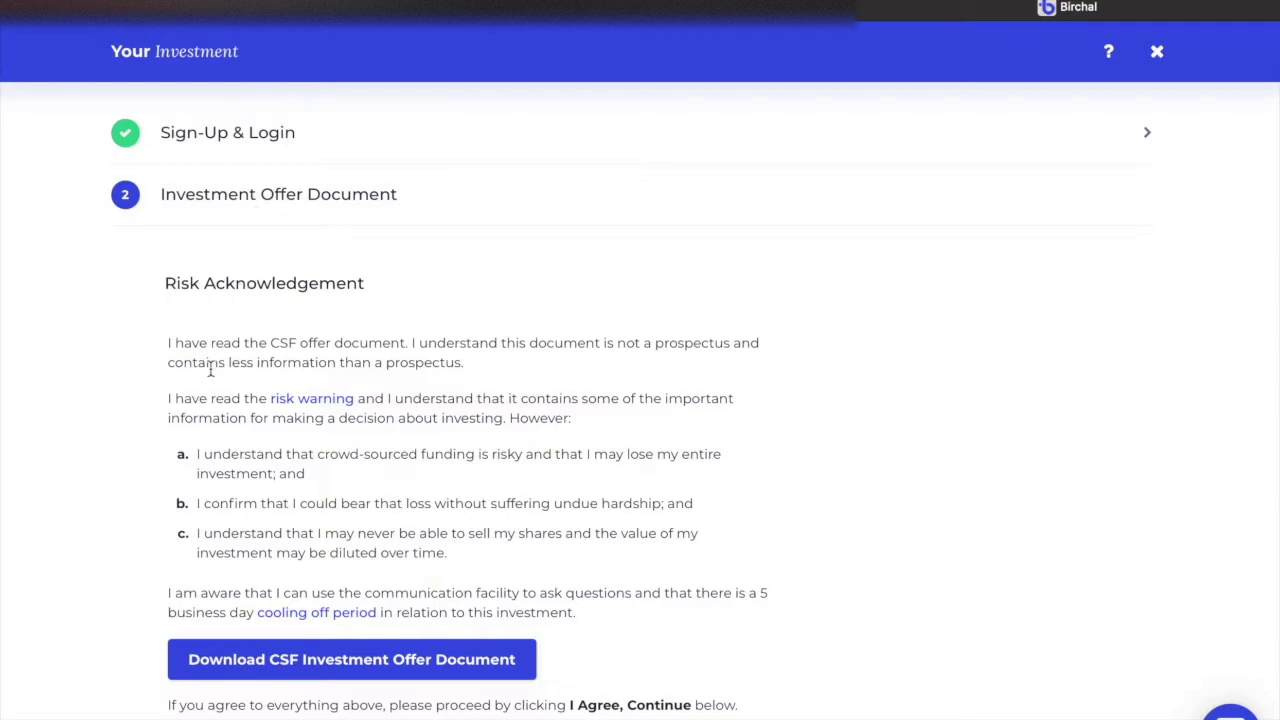
# Review the Risk Acknowledgement for the Investment Offer Document and agree to it
pyautogui.scroll(-2, 210, 370)
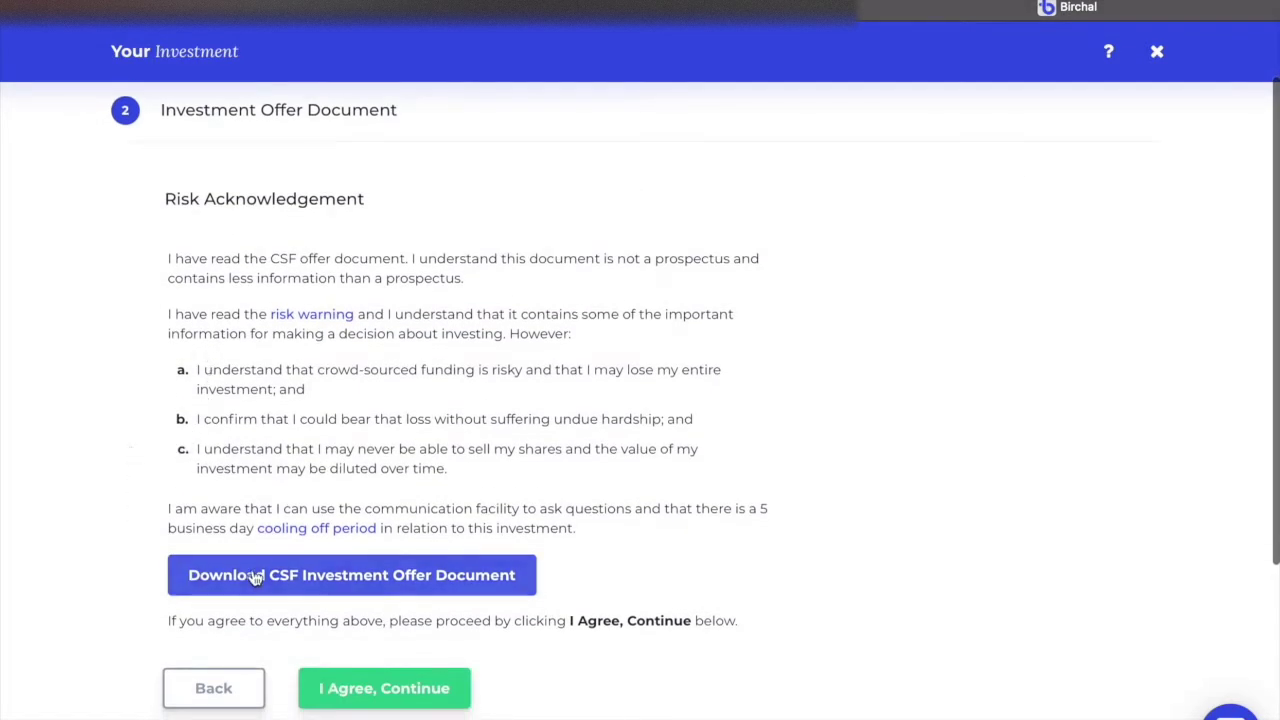
pyautogui.scroll(-1, 110, 571)
pyautogui.scroll(-2, 110, 571)
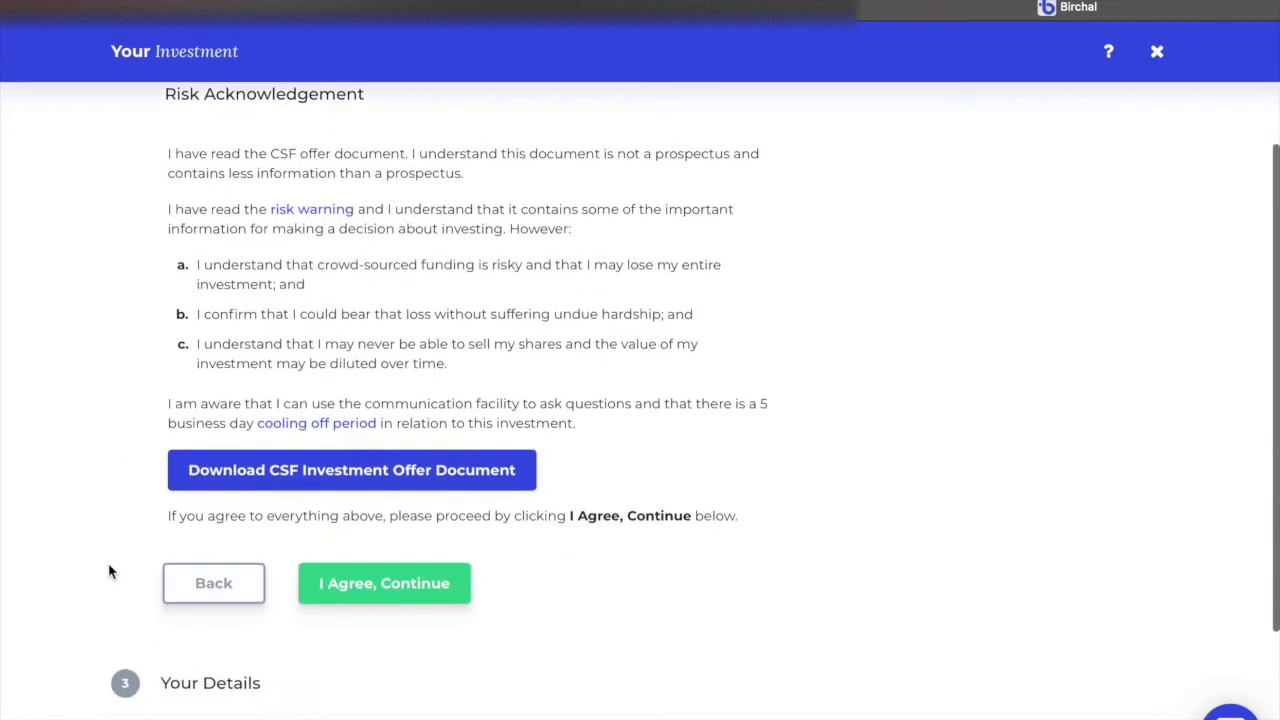
pyautogui.click(404, 594)
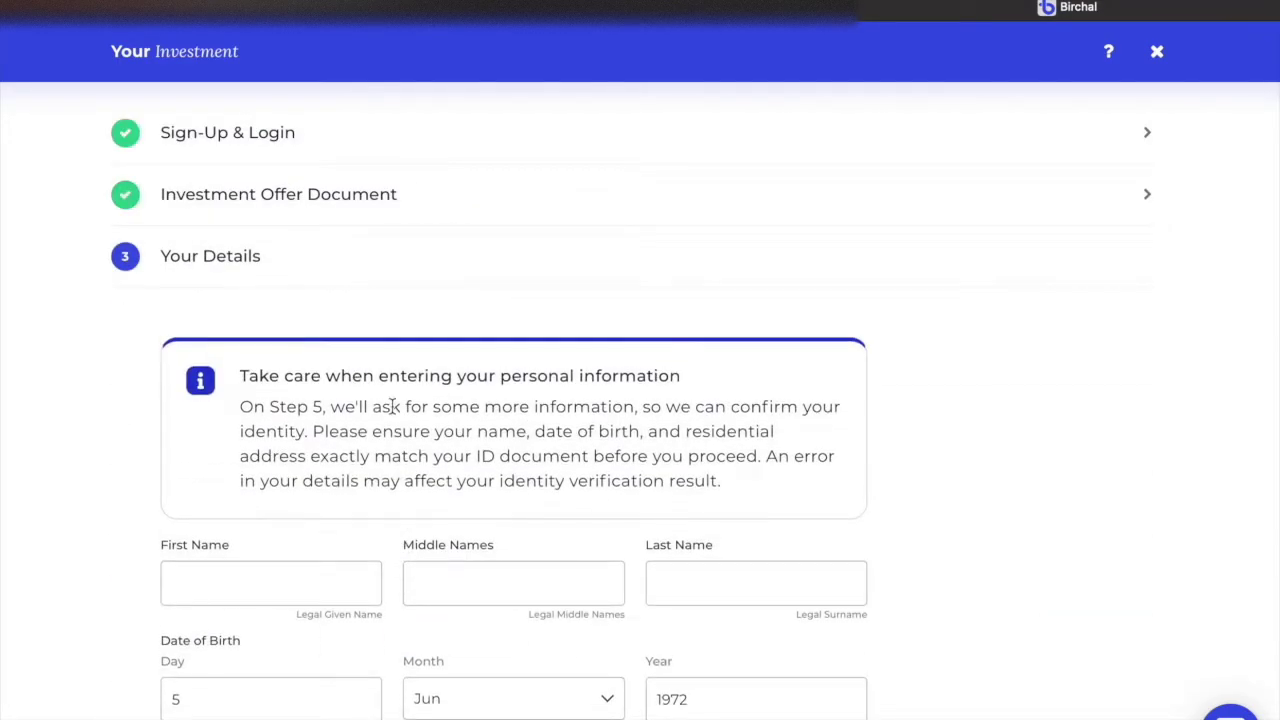
# Examine the available Investment Entity Type options in Your Details, keeping Individual selected
pyautogui.scroll(-5, 391, 406)
pyautogui.scroll(-3, 392, 413)
pyautogui.scroll(-3, 392, 413)
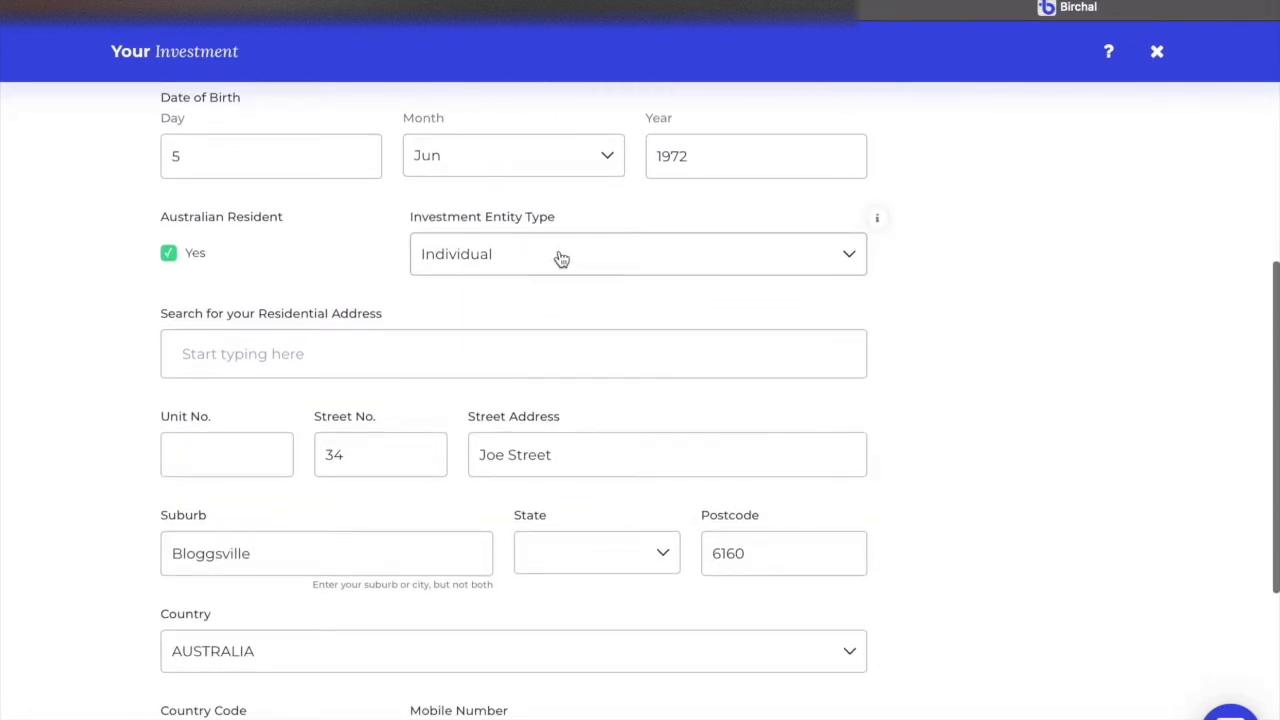
pyautogui.click(561, 259)
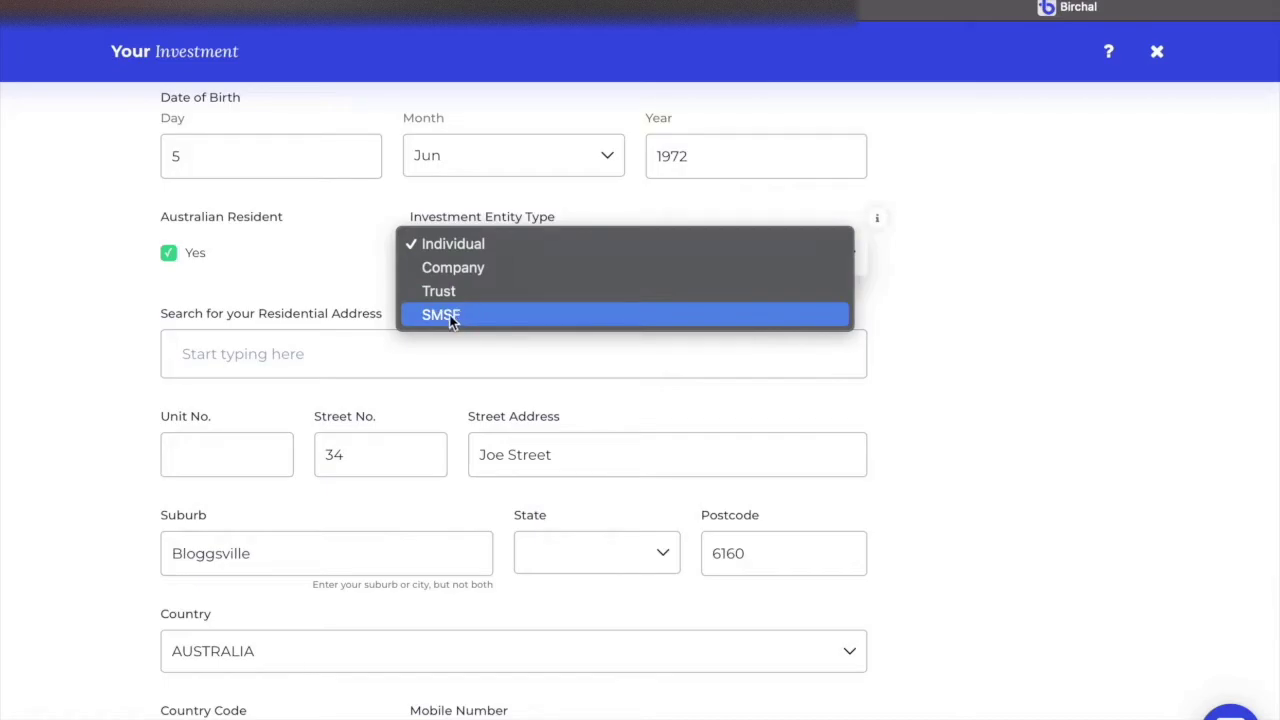
pyautogui.click(356, 266)
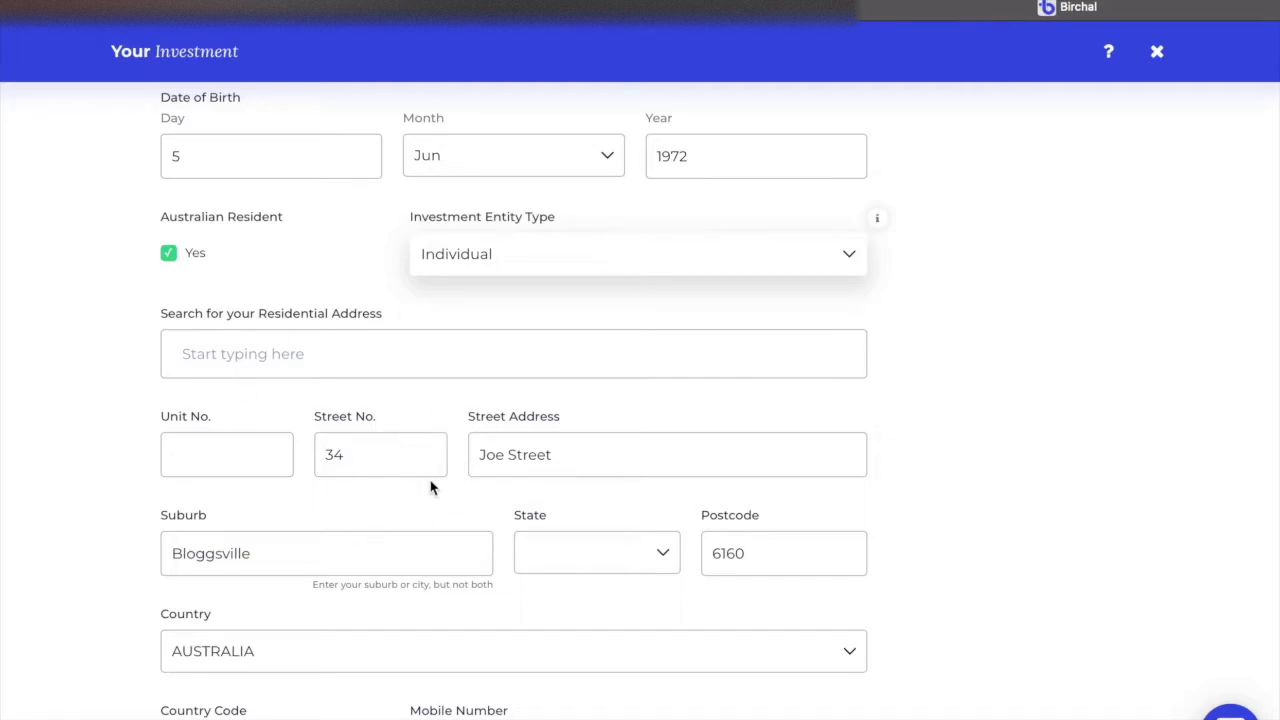
# Check the prefilled residential address and mobile number, then submit Your Details
pyautogui.scroll(-3, 431, 487)
pyautogui.scroll(-3, 431, 487)
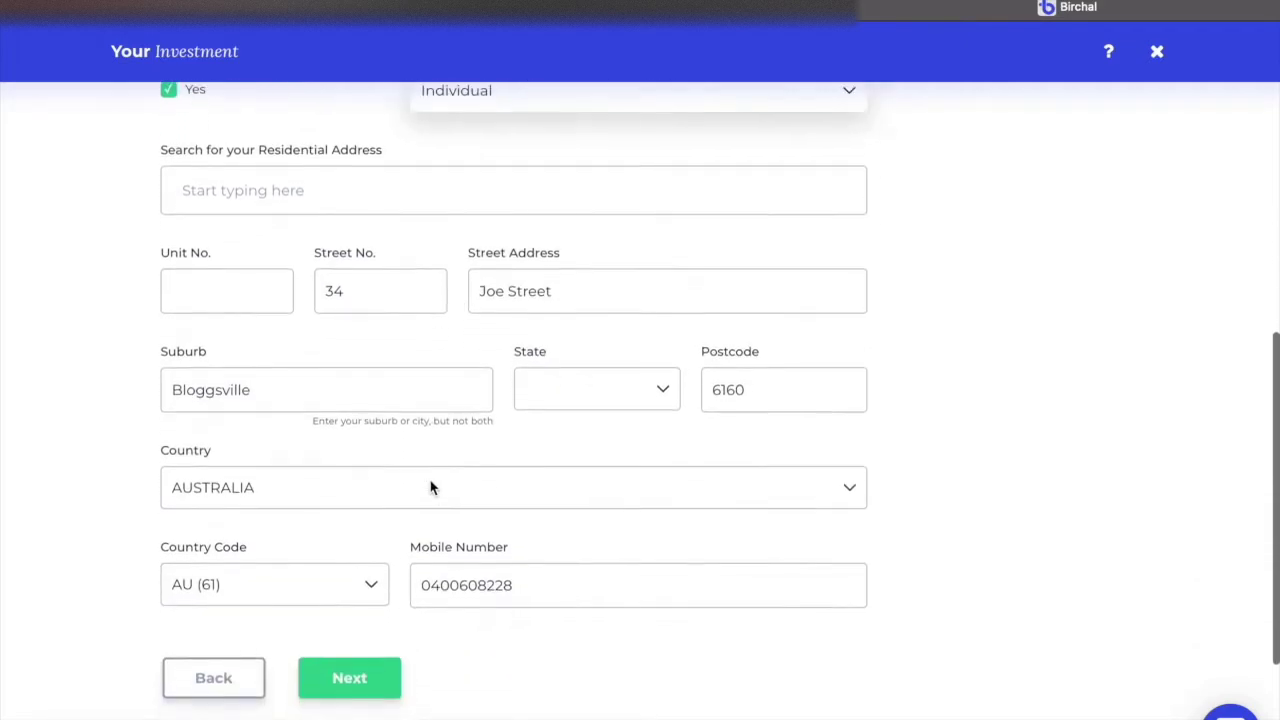
pyautogui.scroll(4, 490, 572)
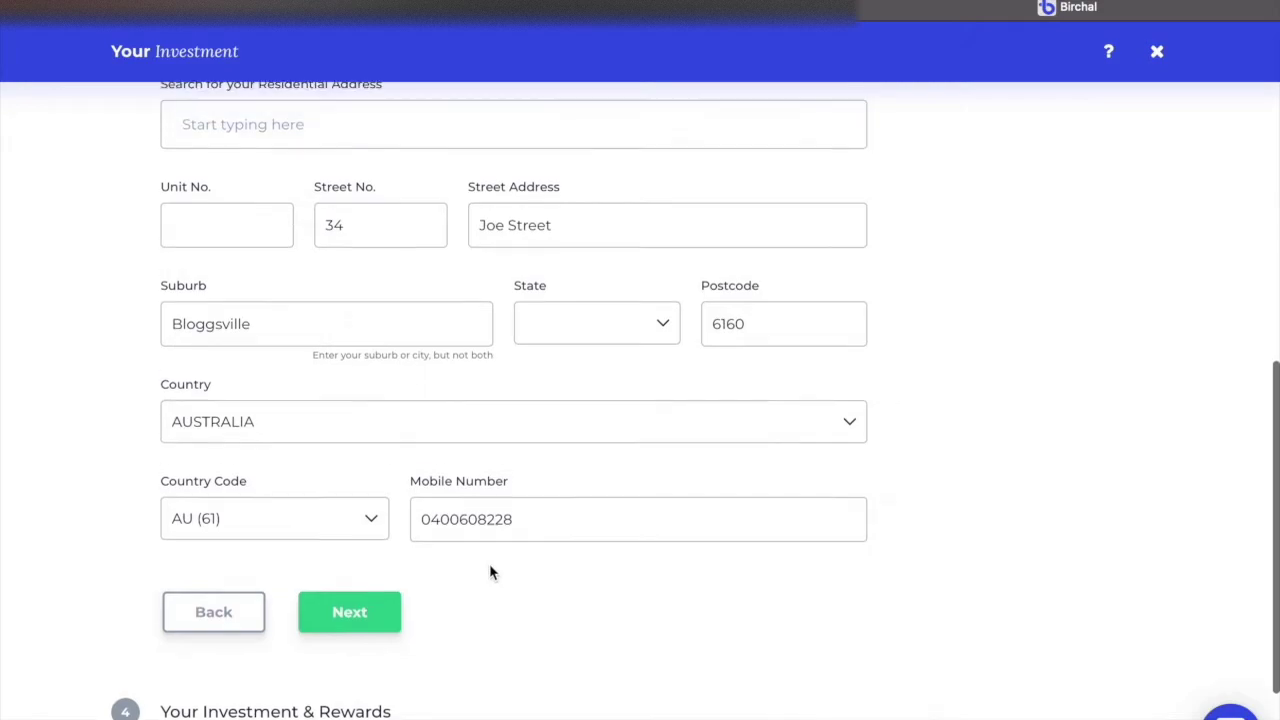
pyautogui.scroll(-3, 492, 572)
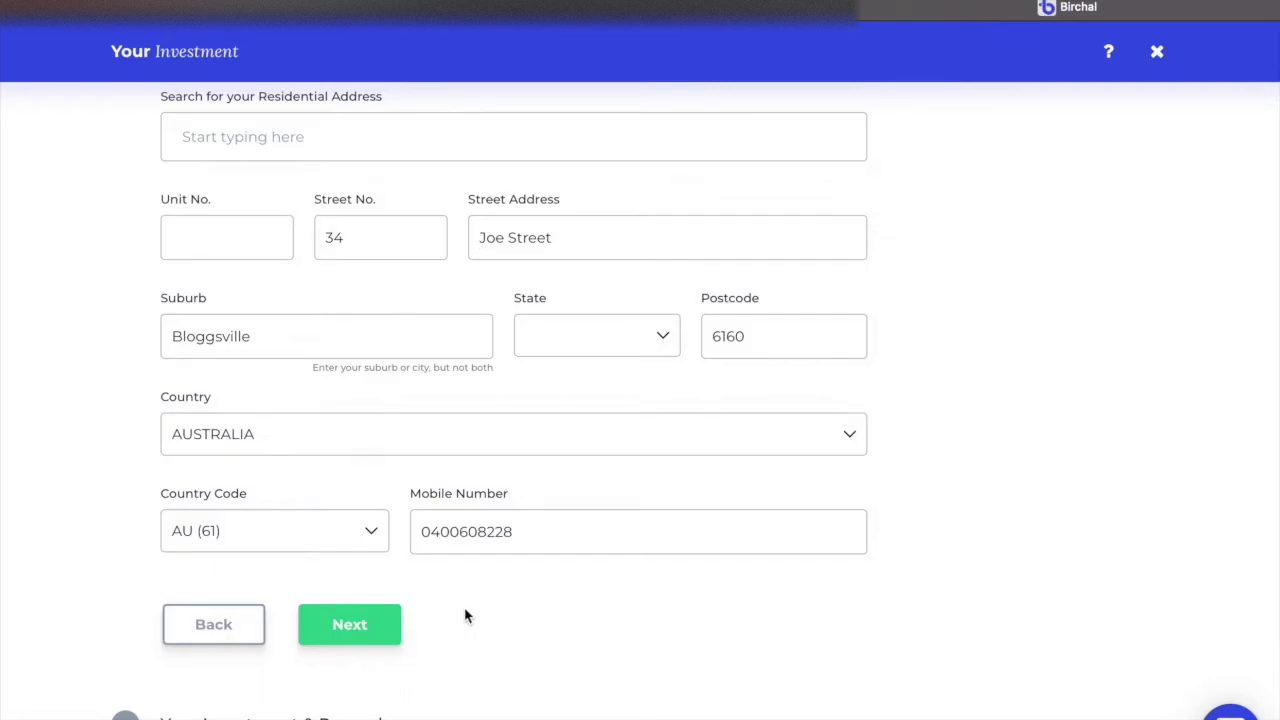
pyautogui.click(352, 628)
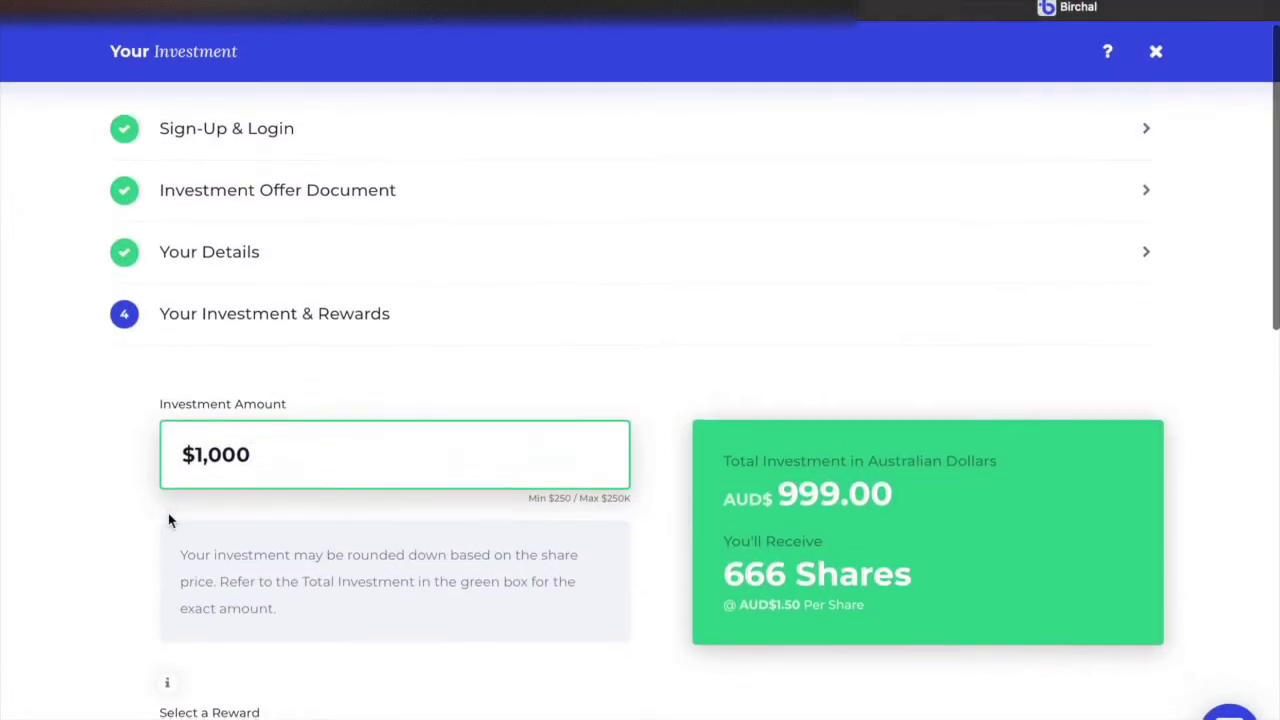
# Try an investment amount of $1,001 and check the total investment, share count and matching reward tier
pyautogui.scroll(-3, 168, 518)
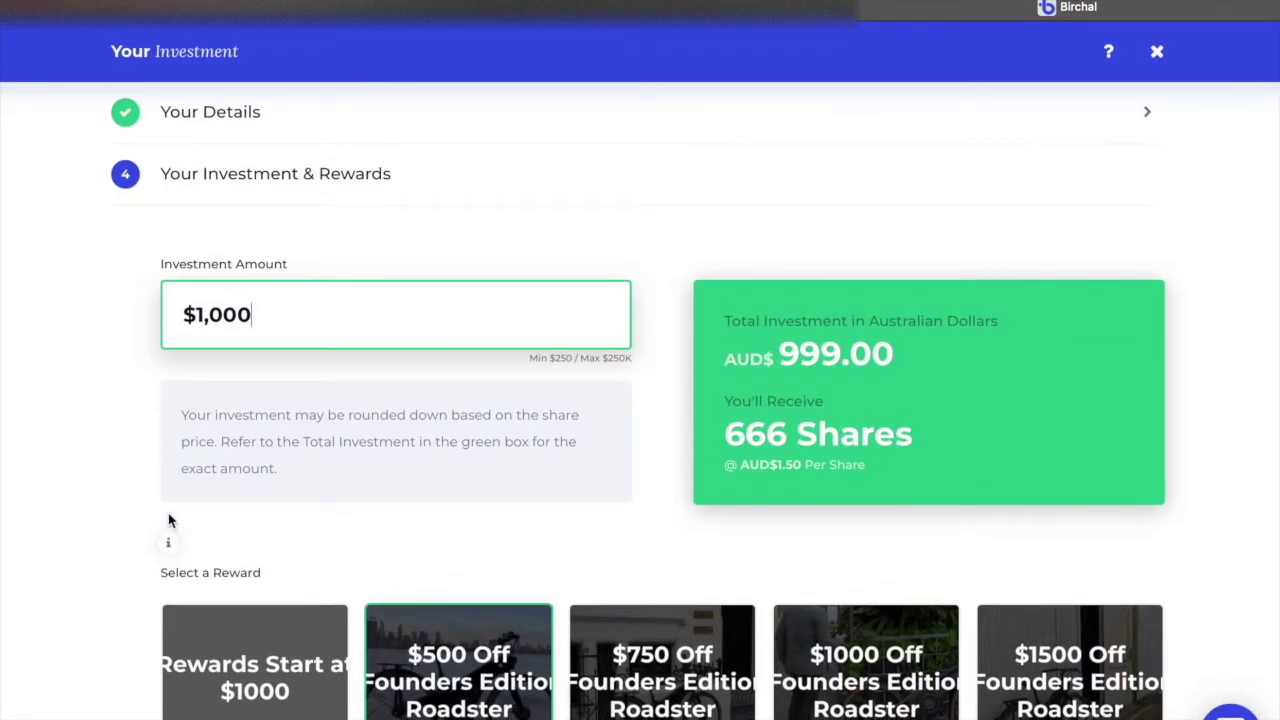
pyautogui.scroll(-1, 168, 520)
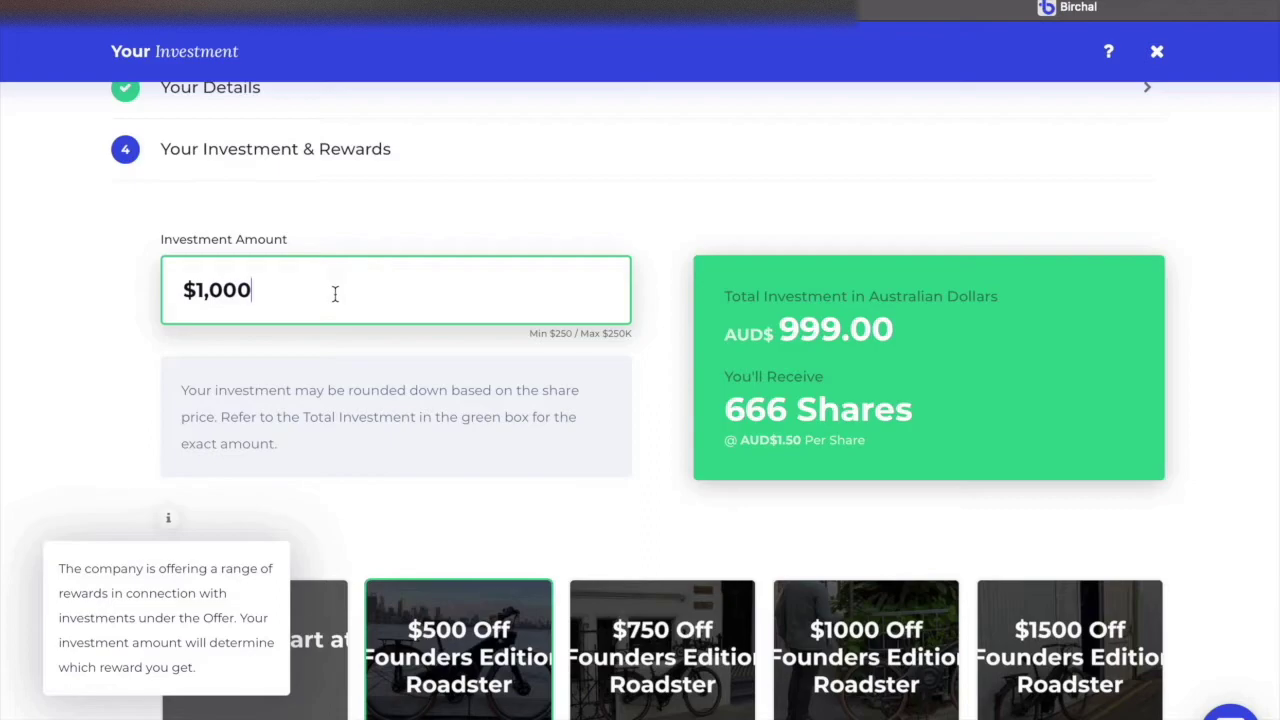
pyautogui.scroll(-2, 251, 408)
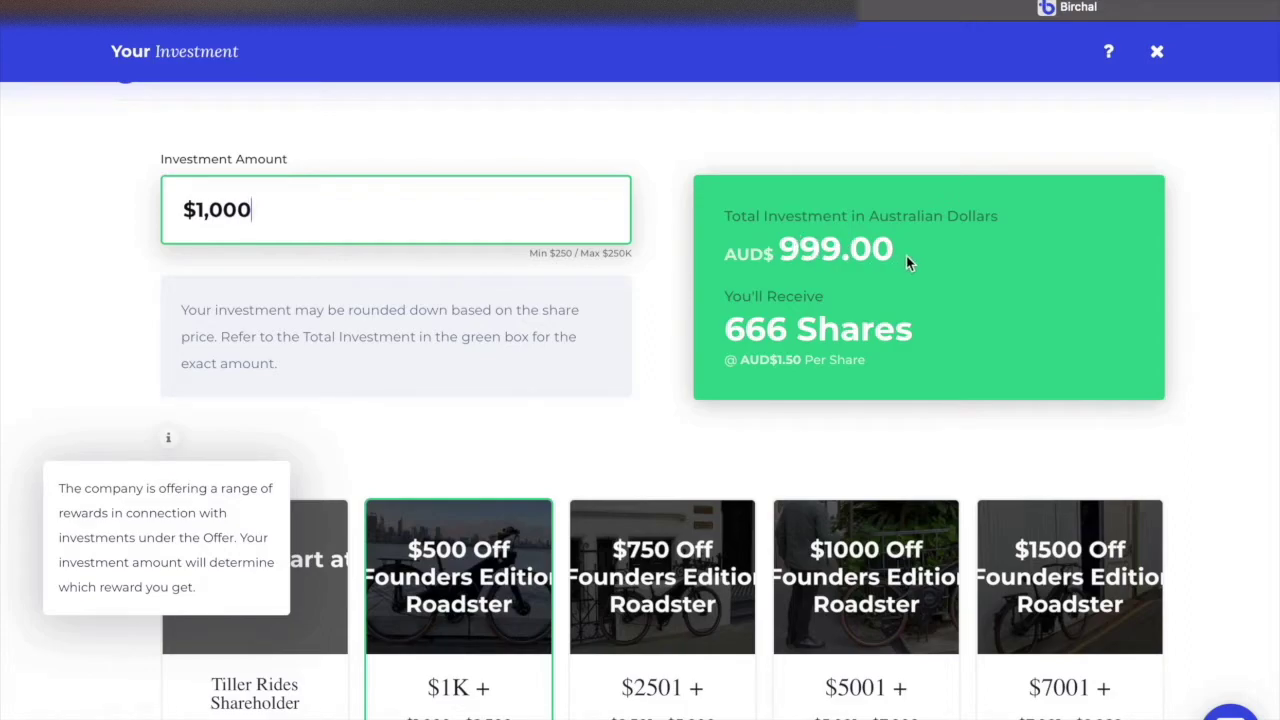
pyautogui.scroll(-1, 398, 444)
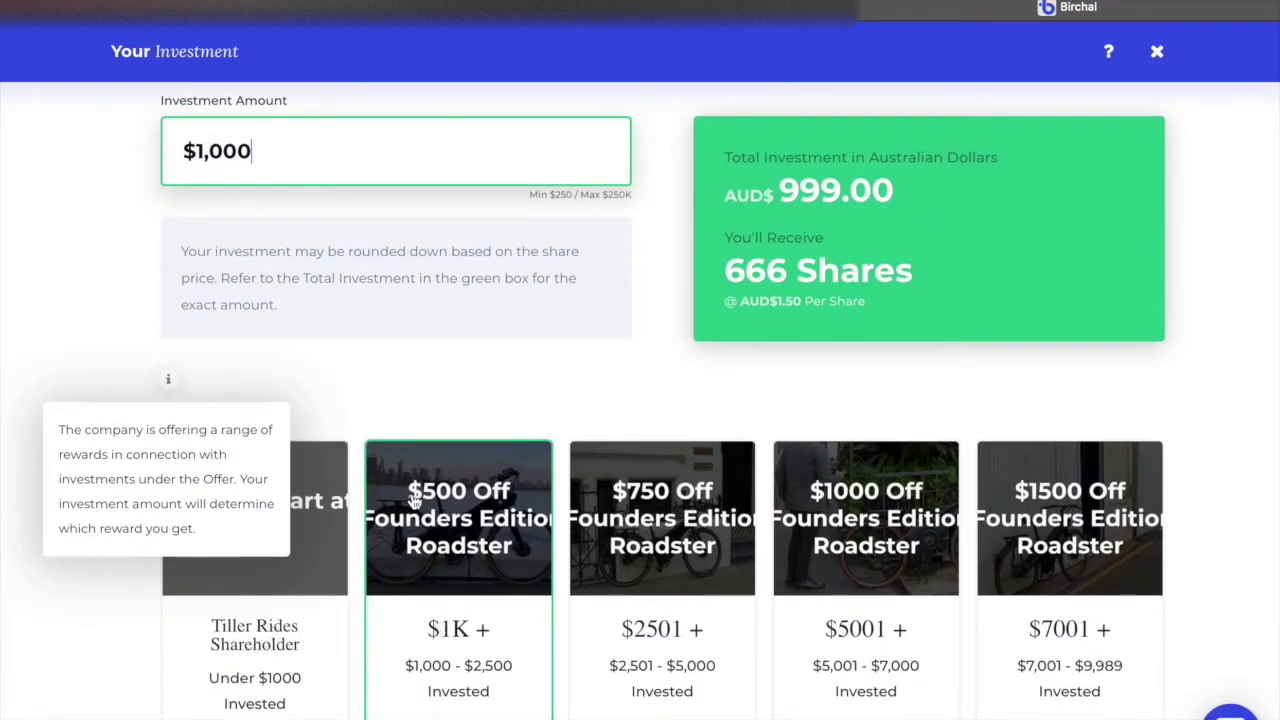
pyautogui.press('BackSpace')
pyautogui.write('1')
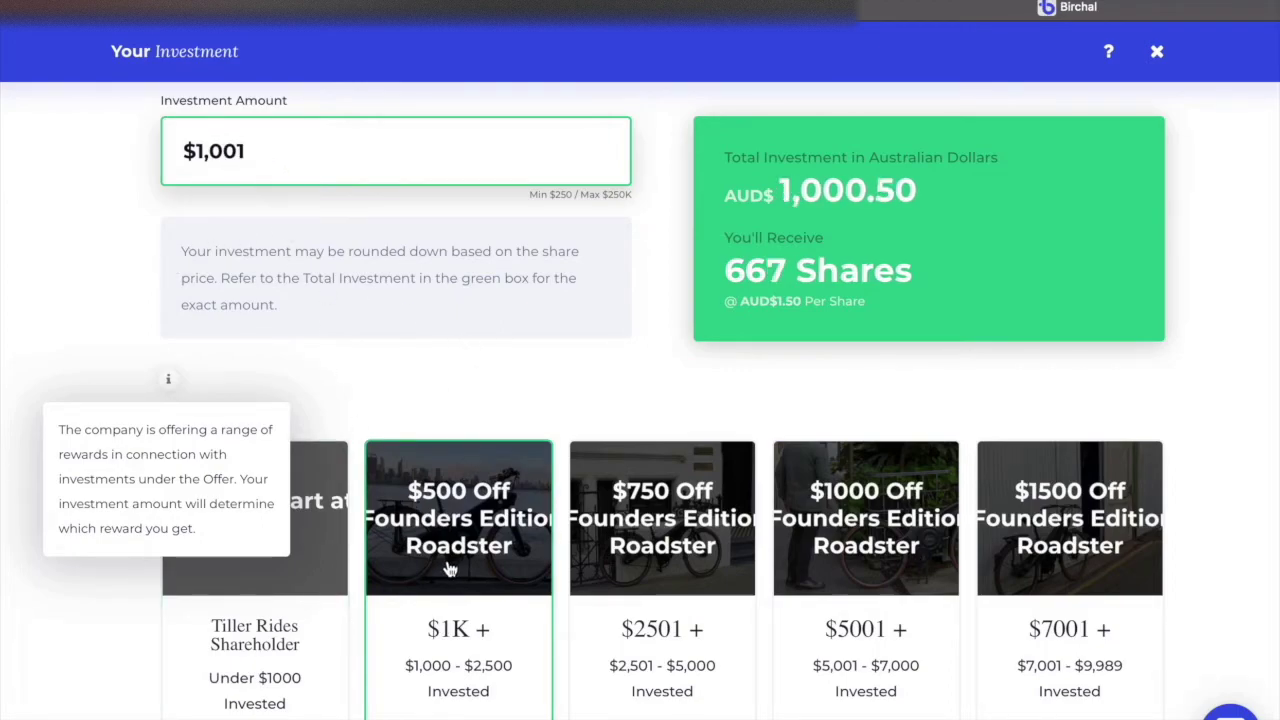
pyautogui.scroll(-2, 449, 568)
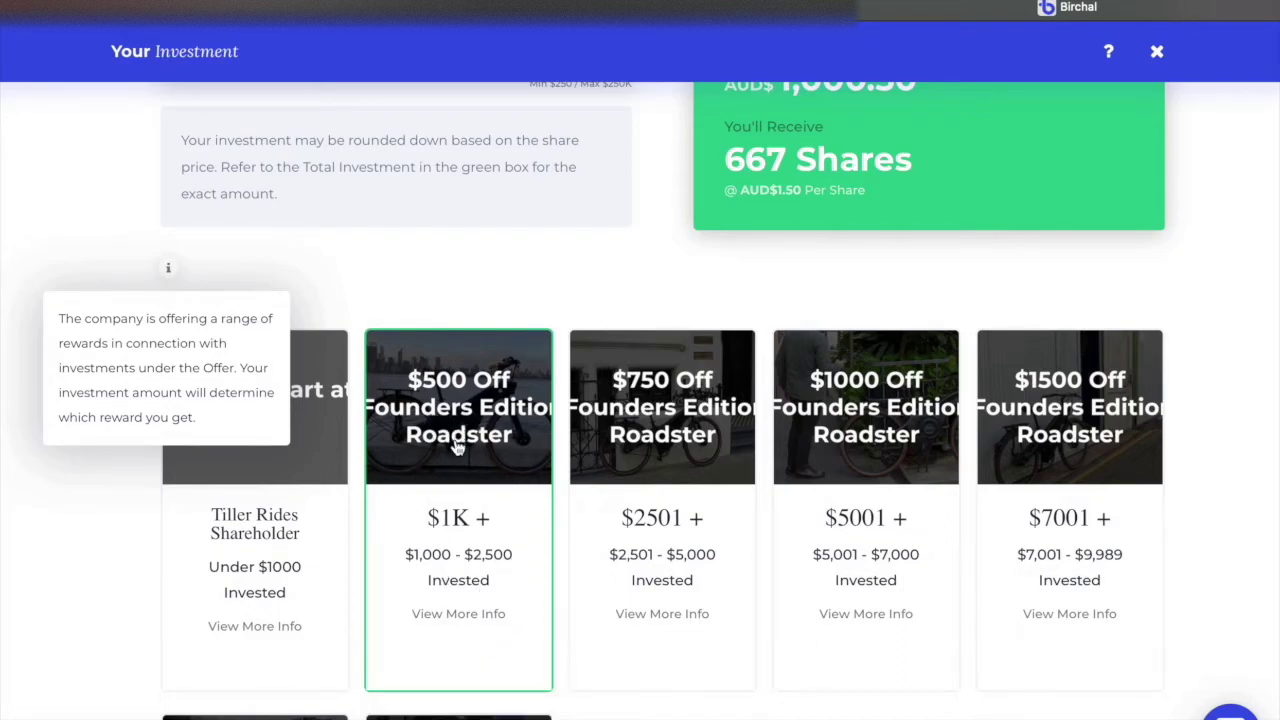
# Try an investment amount of $9,990 and check which reward tier it selects
pyautogui.scroll(3, 456, 447)
pyautogui.moveTo(256, 176); pyautogui.dragTo(190, 176)
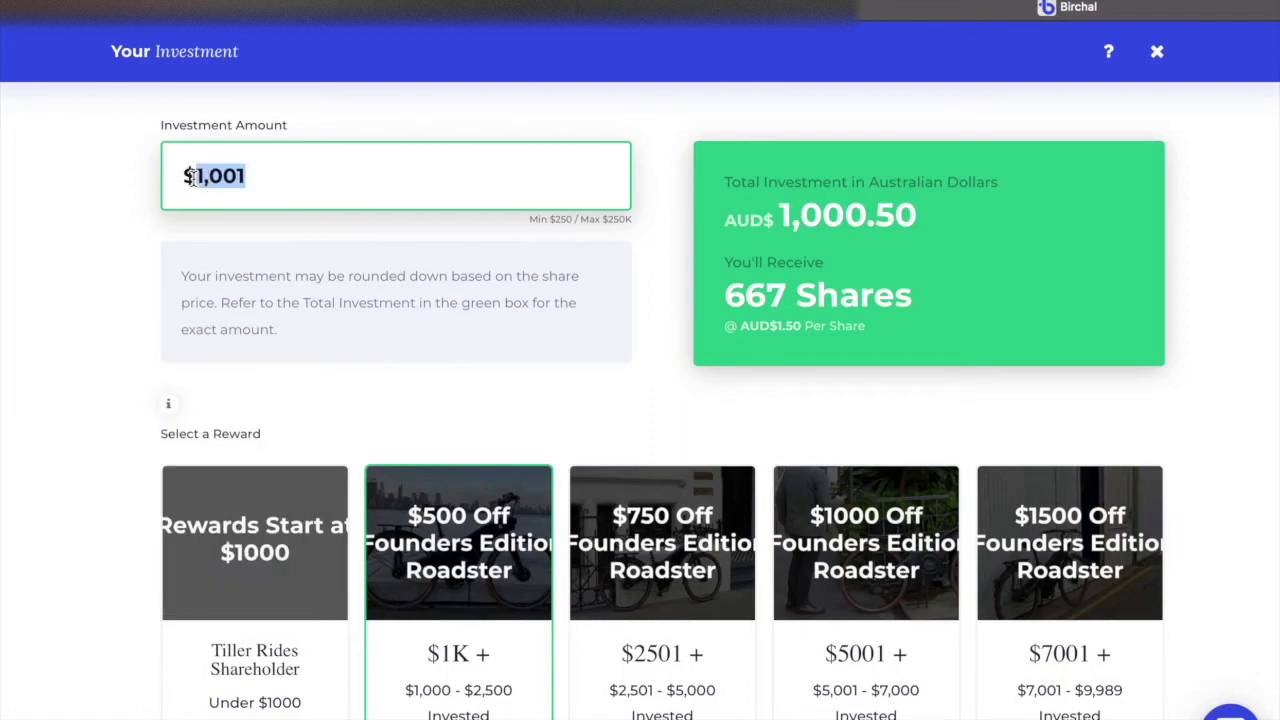
pyautogui.write('9990')
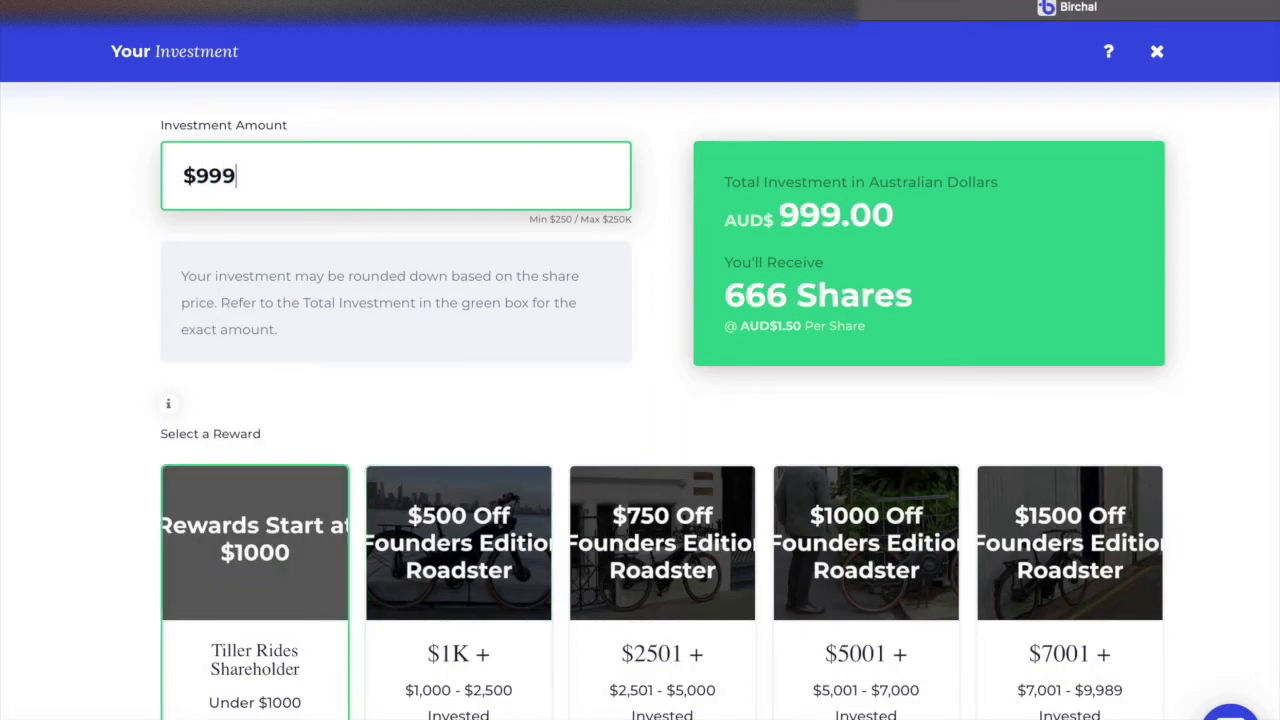
pyautogui.scroll(-7, 189, 265)
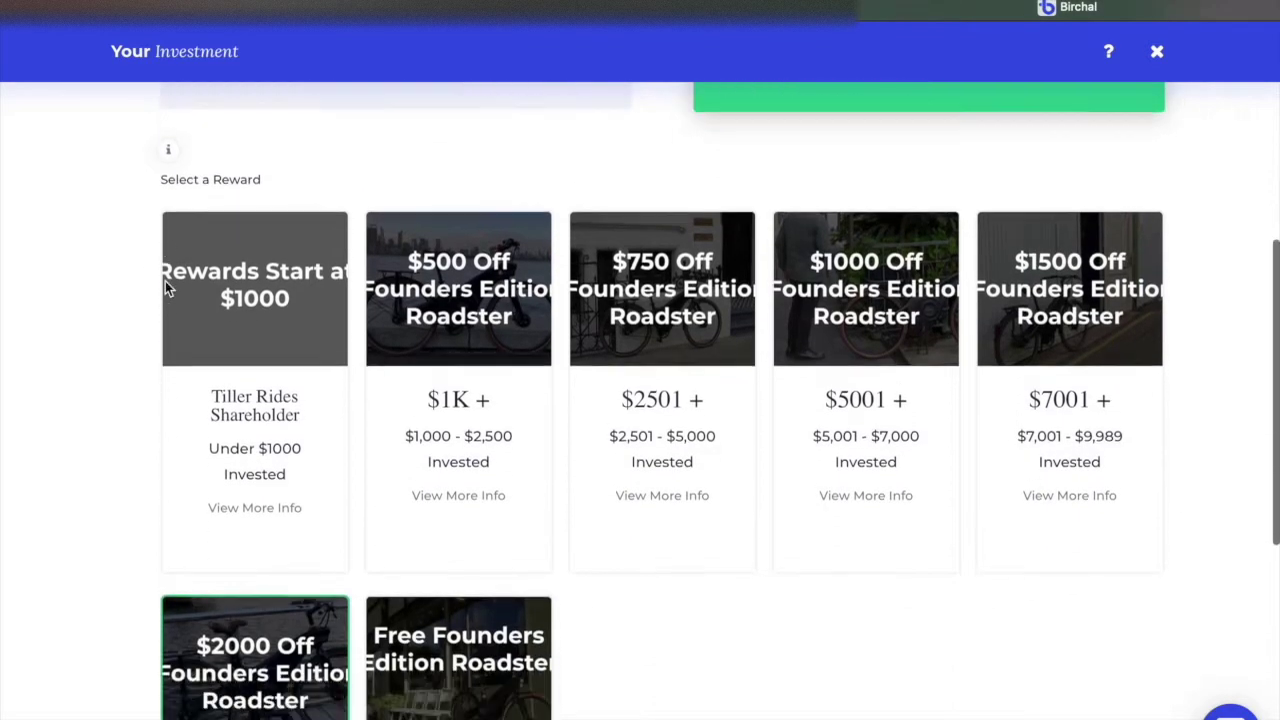
pyautogui.scroll(-2, 247, 535)
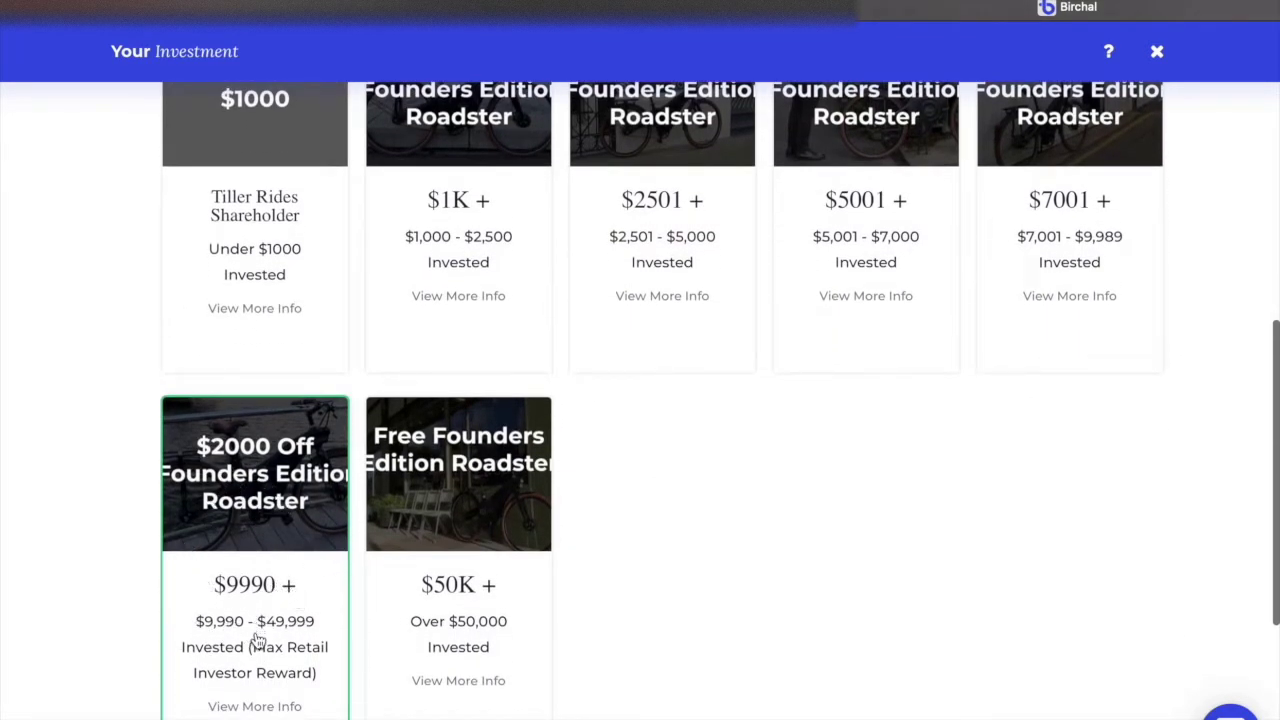
# Try an investment amount of $50,000 and check which reward tier it selects
pyautogui.scroll(11, 257, 607)
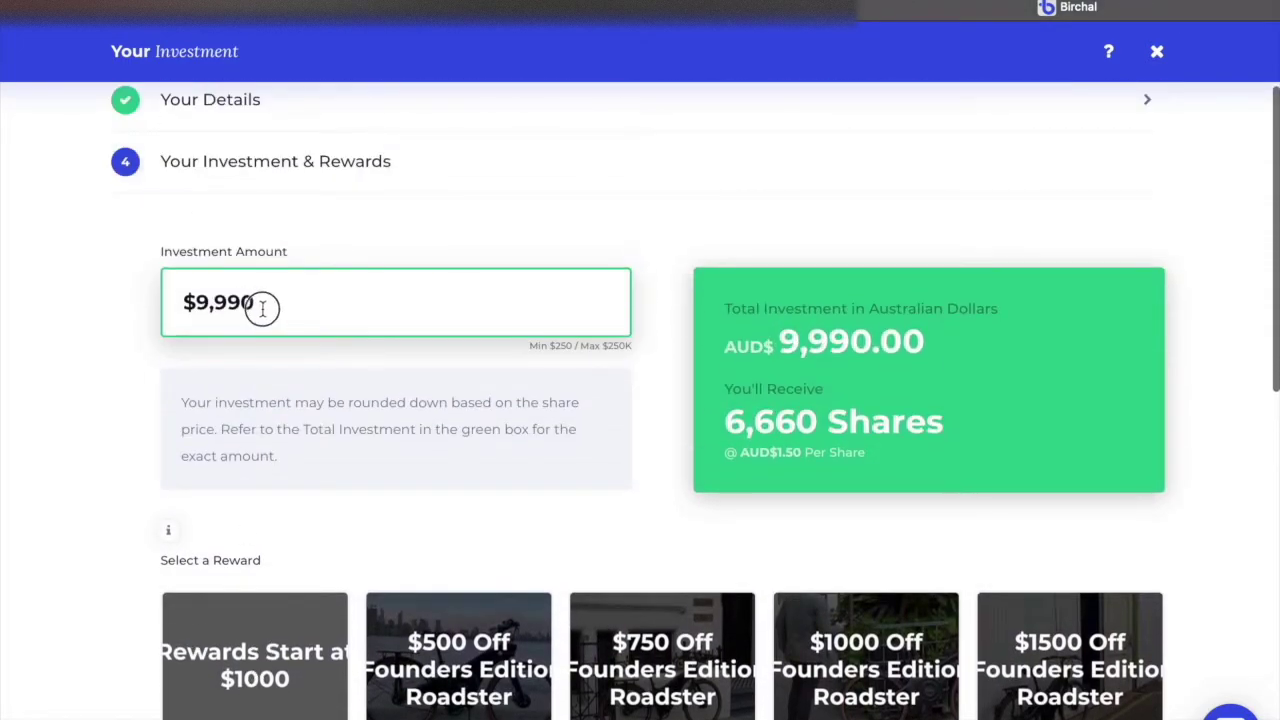
pyautogui.moveTo(263, 305); pyautogui.dragTo(195, 307)
pyautogui.write('50')
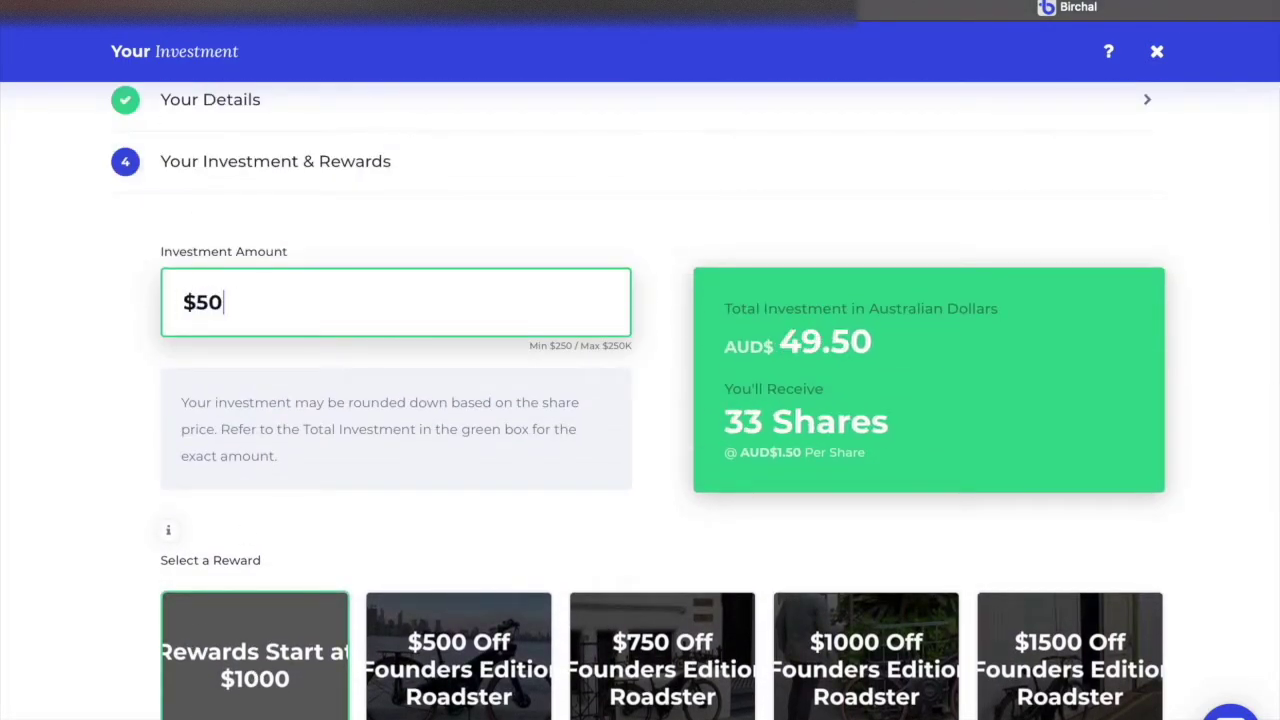
pyautogui.write(',000')
pyautogui.scroll(-6, 117, 467)
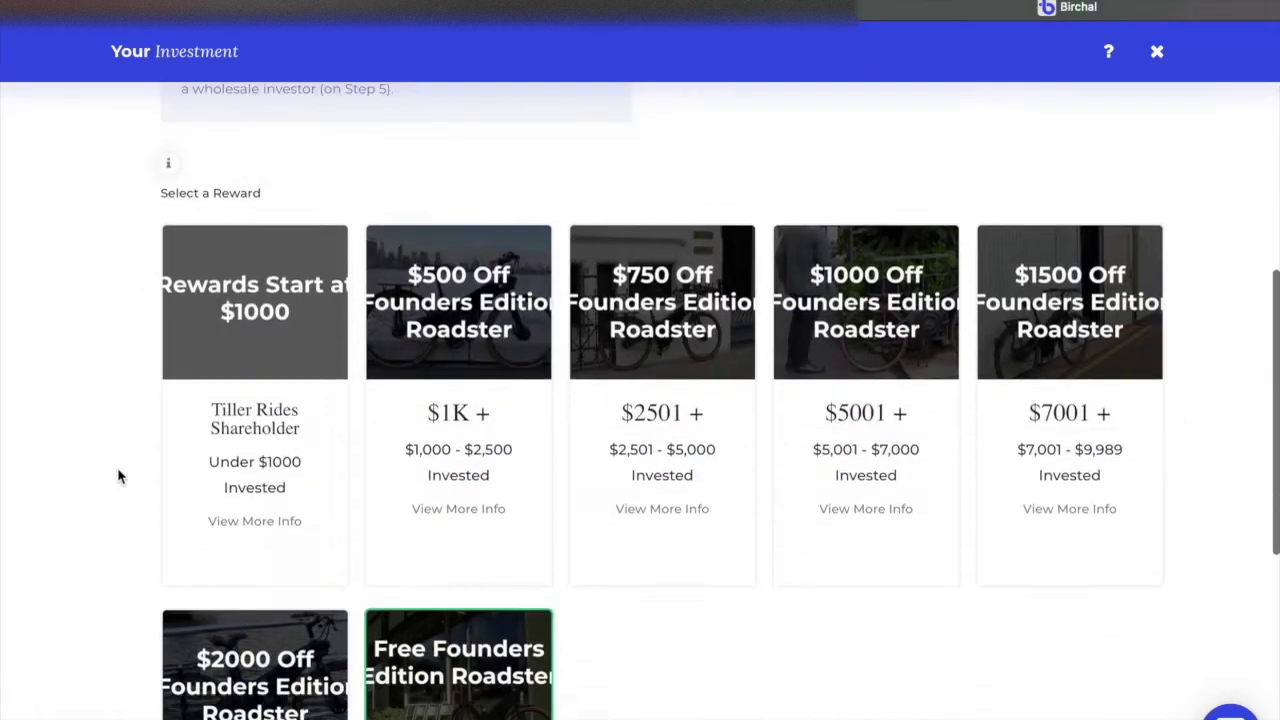
pyautogui.scroll(-2, 492, 592)
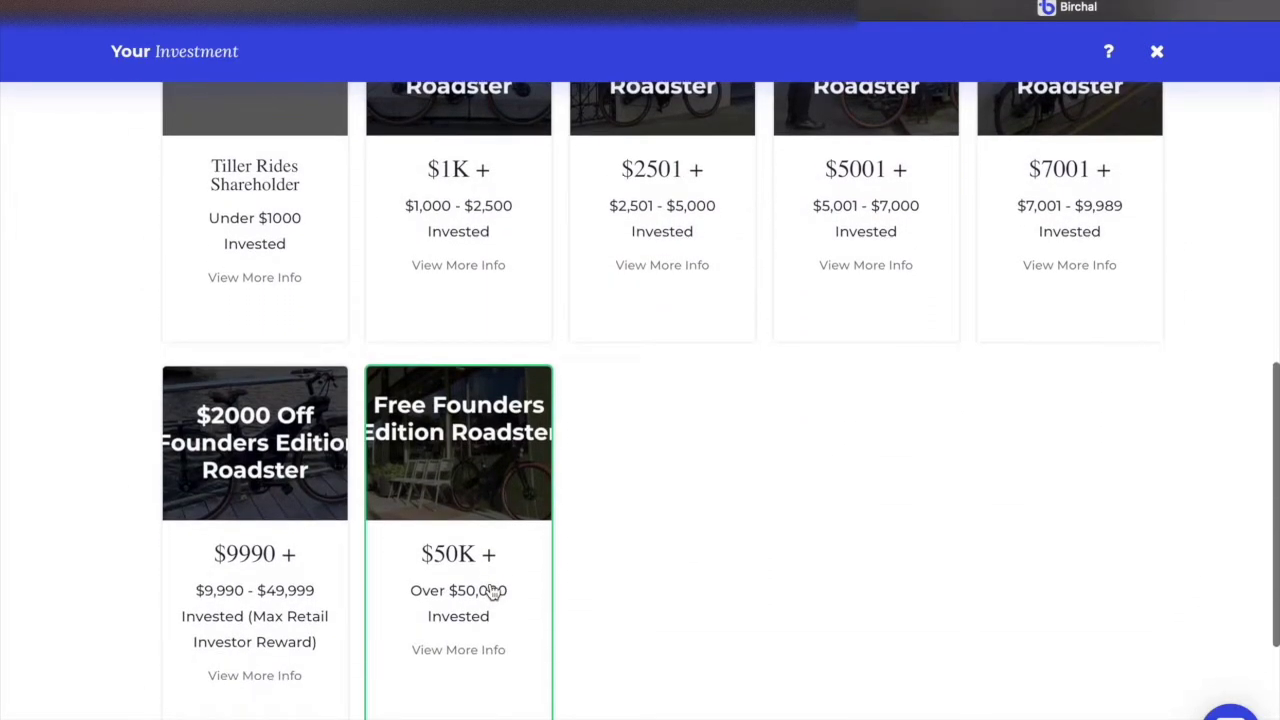
# Set the investment amount to $1,000 and proceed to the identity document fields of the Confirmation section
pyautogui.scroll(5, 451, 531)
pyautogui.scroll(3, 451, 531)
pyautogui.moveTo(270, 277); pyautogui.dragTo(200, 280)
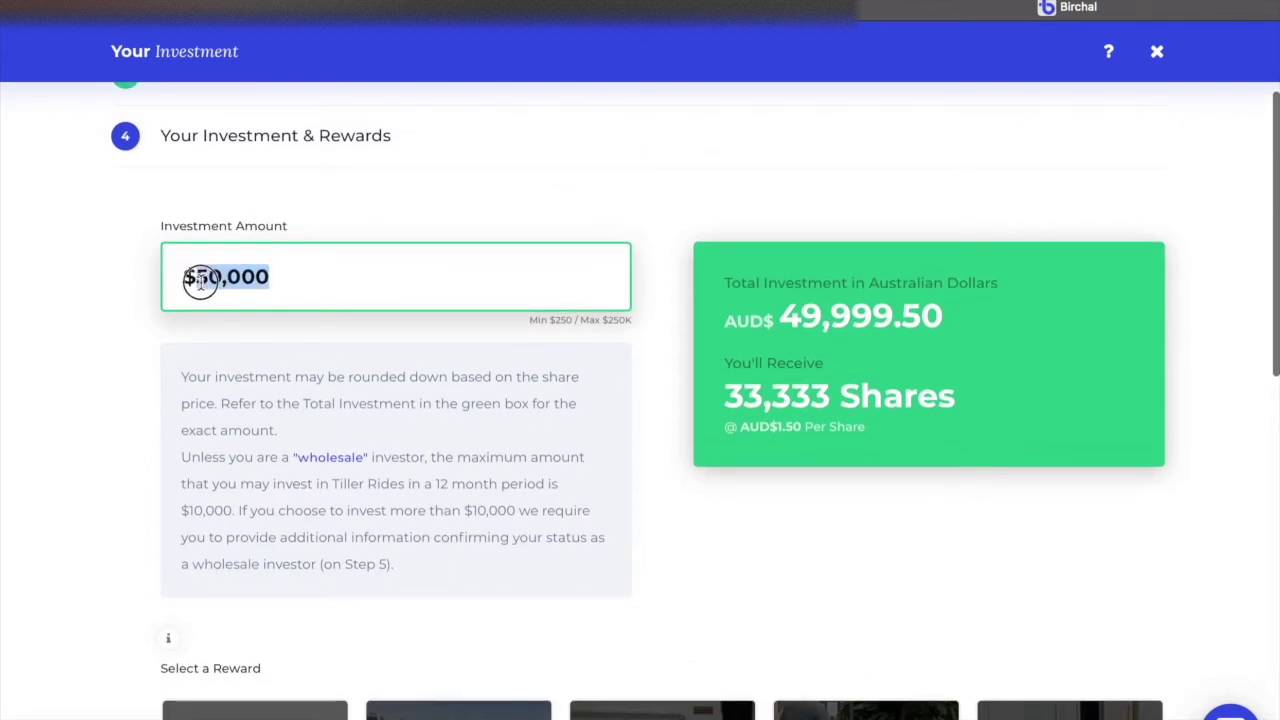
pyautogui.write('1000')
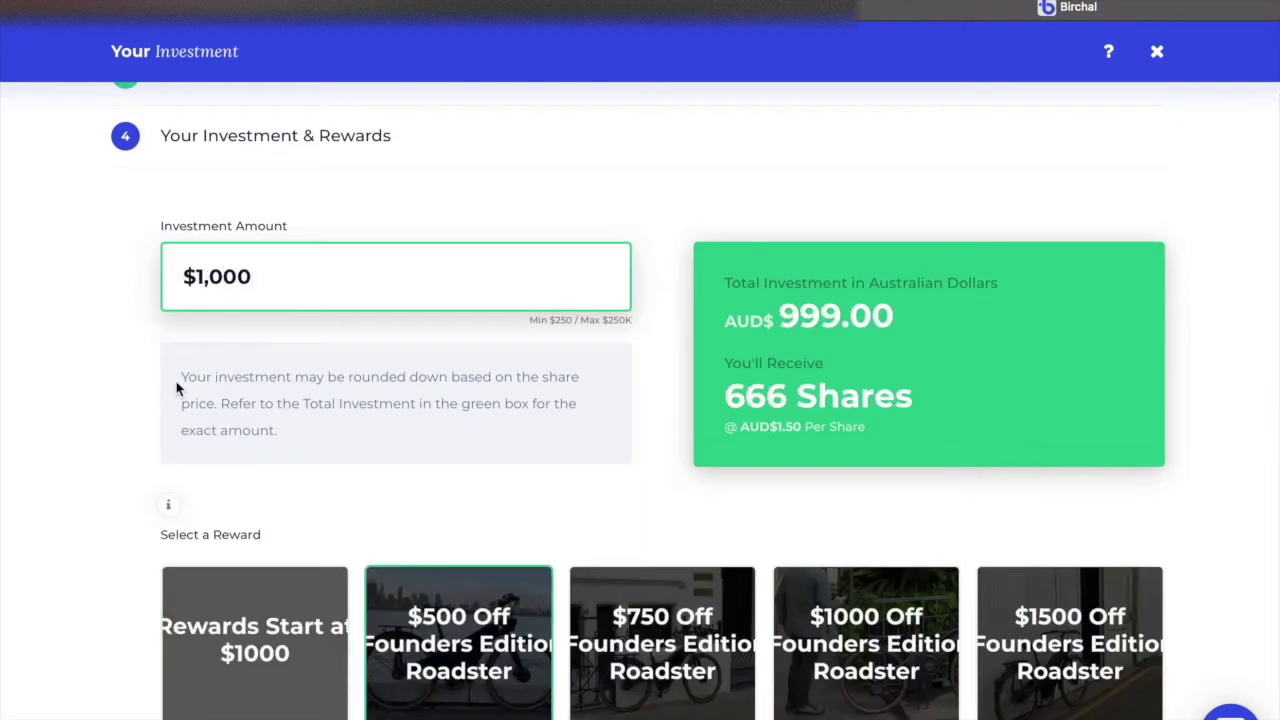
pyautogui.scroll(-9, 178, 388)
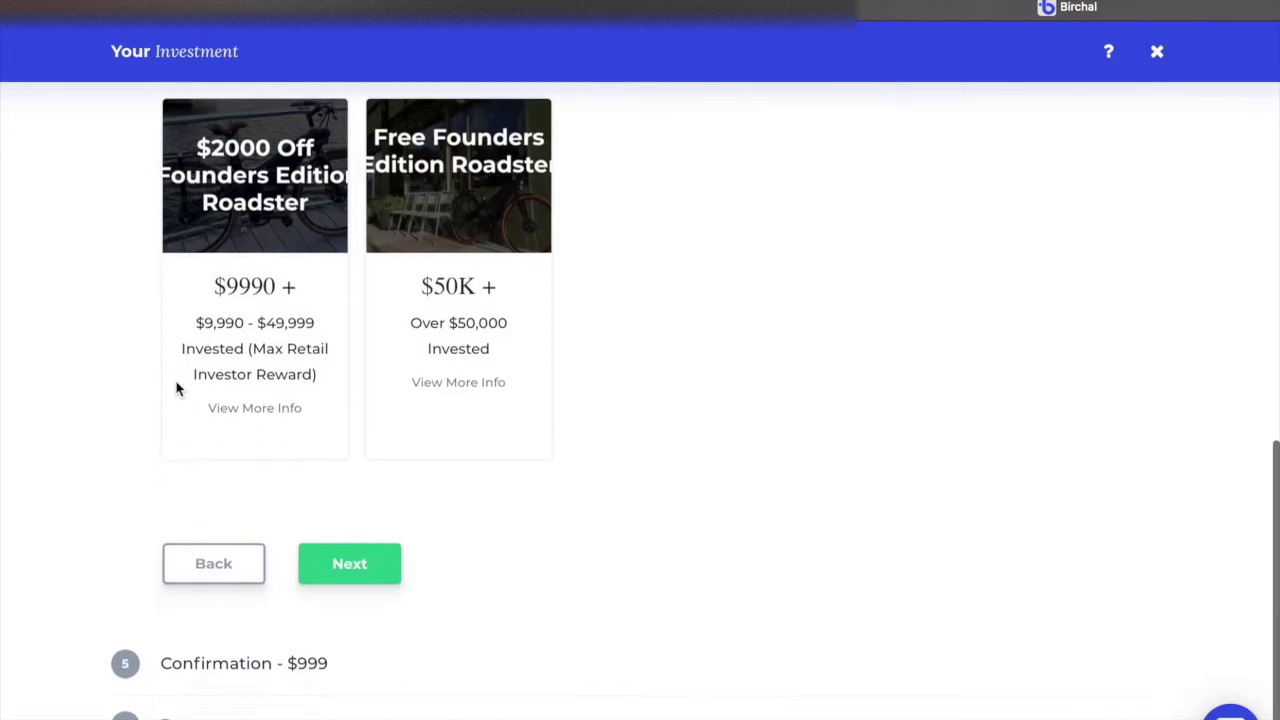
pyautogui.click(356, 511)
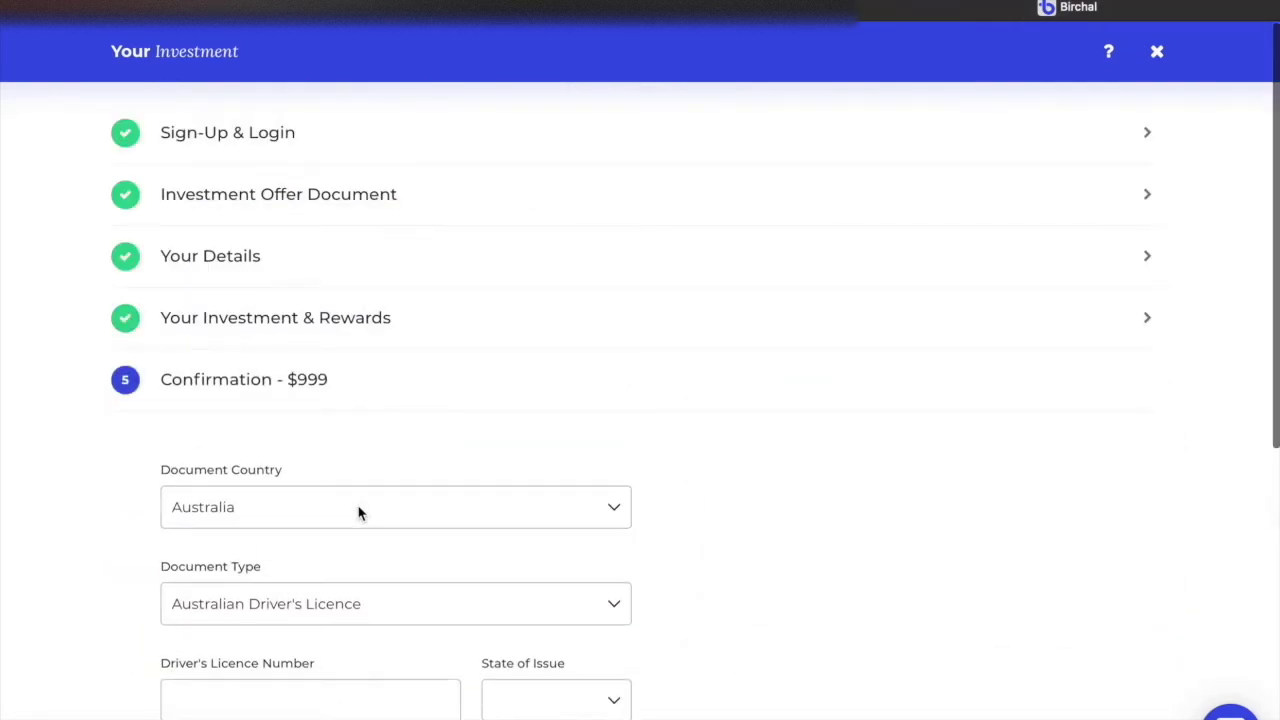
pyautogui.scroll(-1, 246, 454)
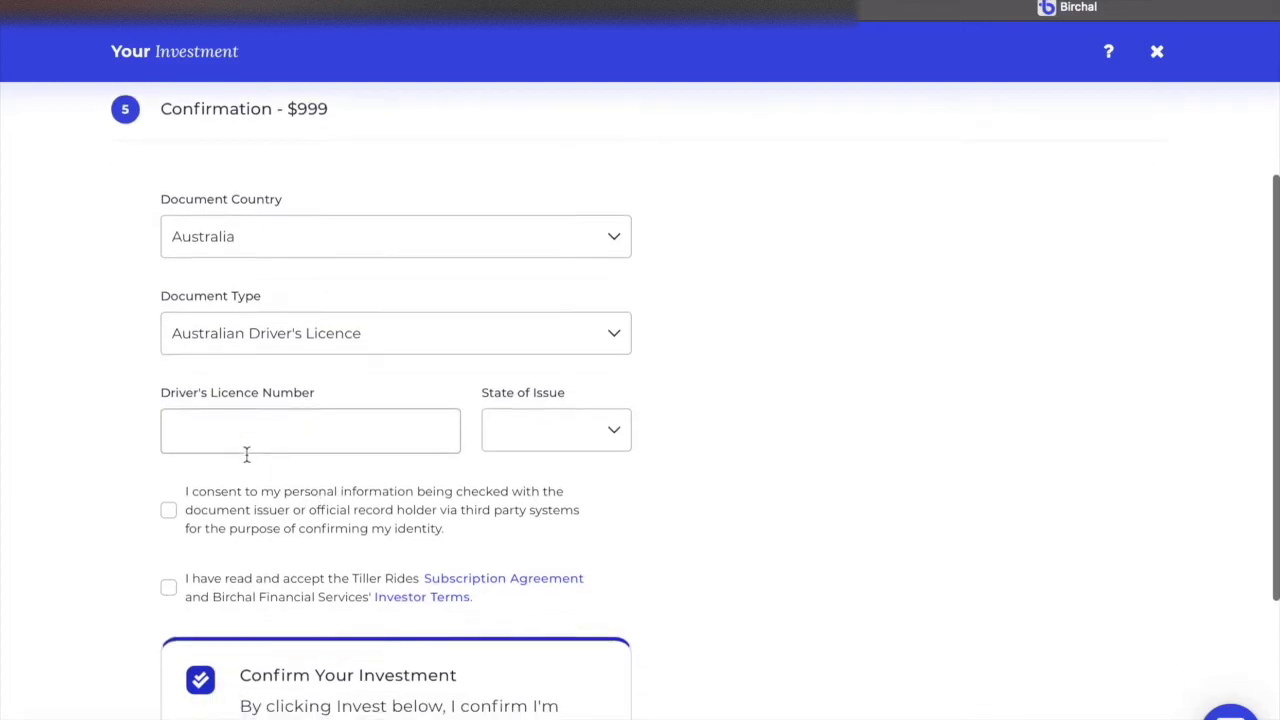
# Set the state of issue for the Australian driver's licence to WA
pyautogui.scroll(1, 141, 391)
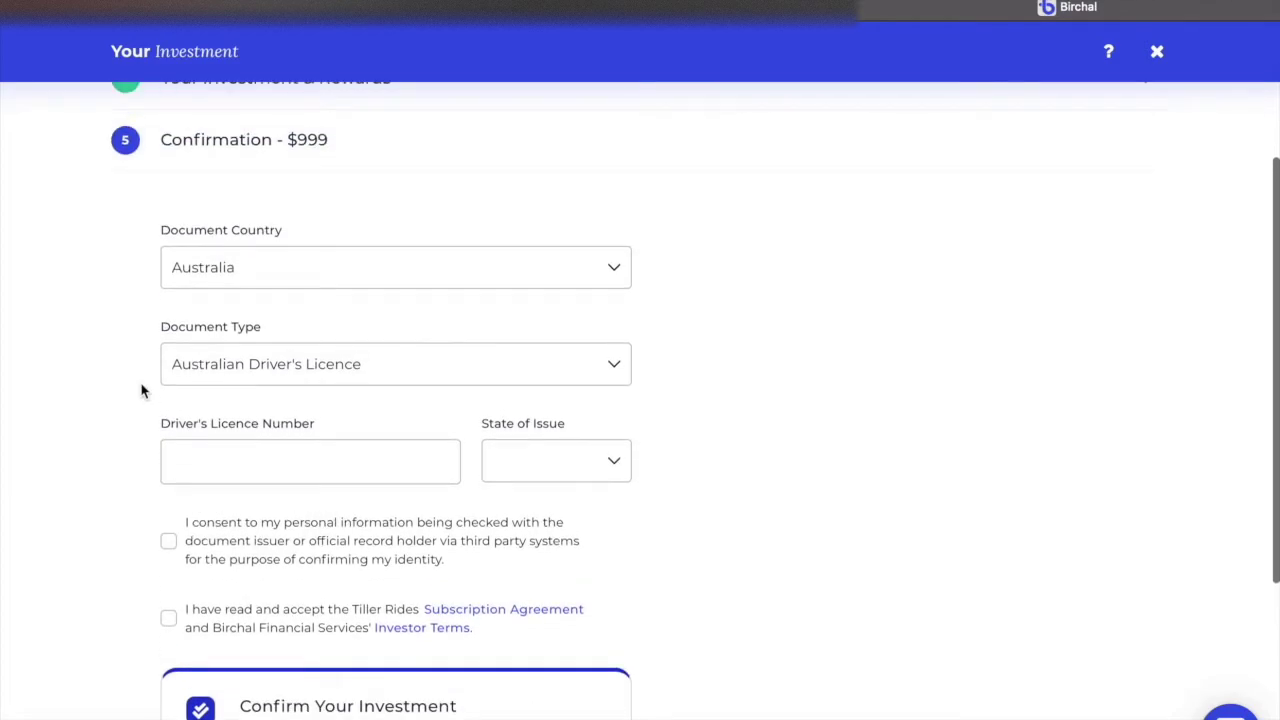
pyautogui.click(199, 465)
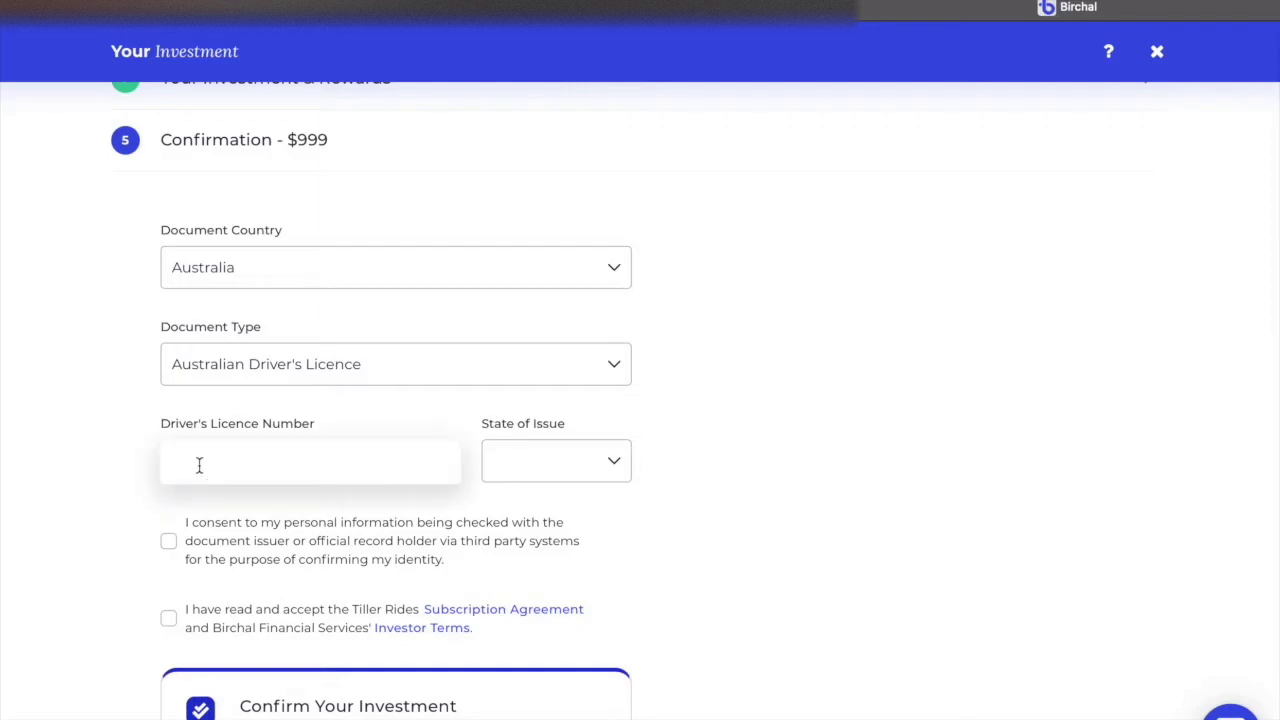
pyautogui.click(614, 462)
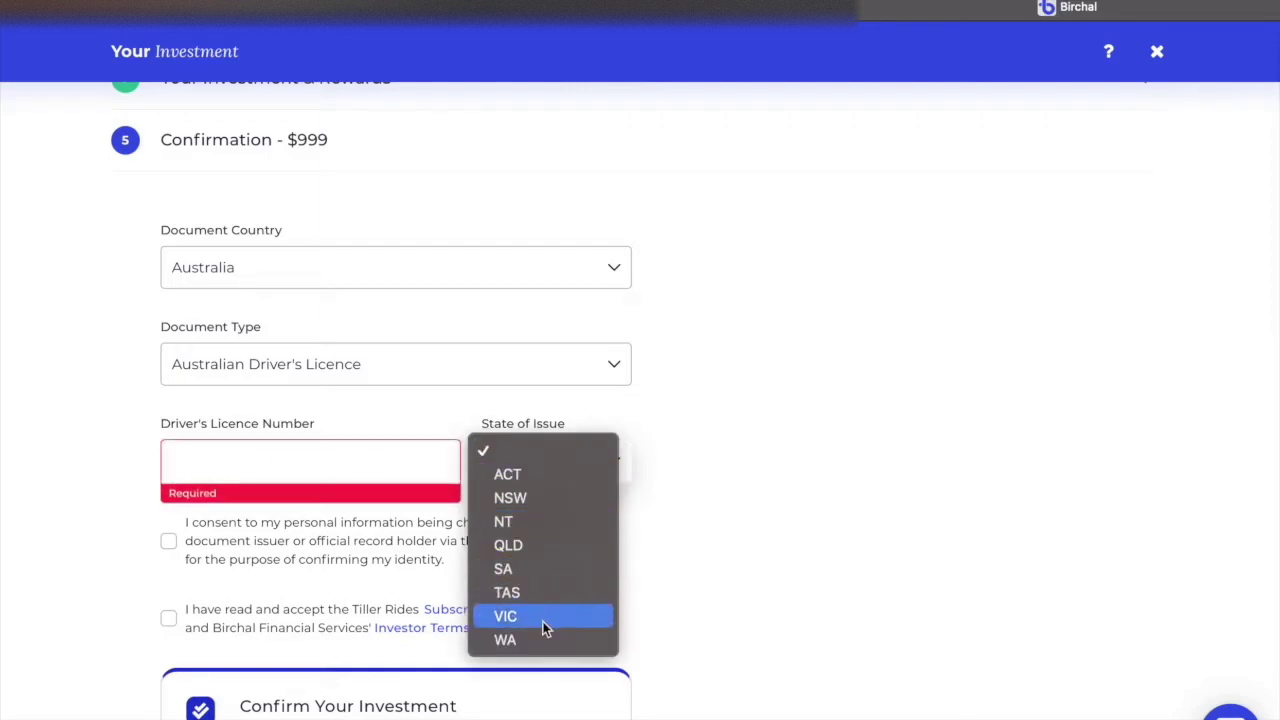
pyautogui.click(540, 648)
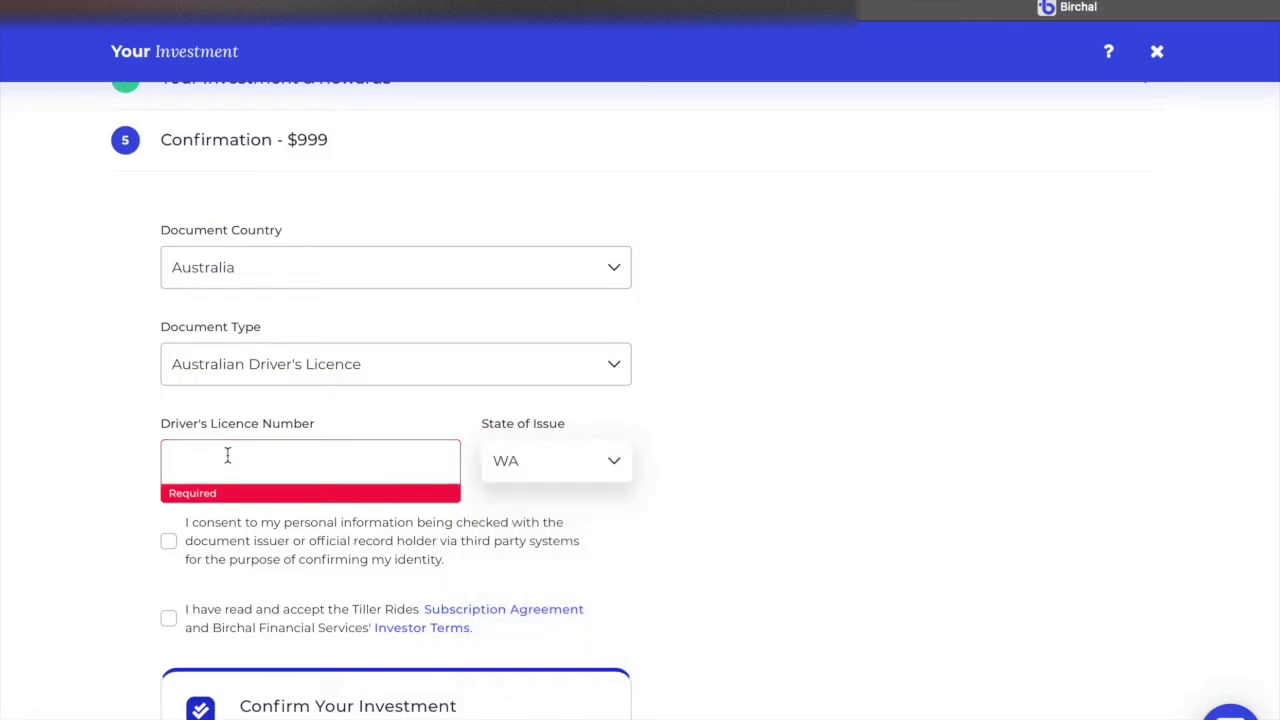
# Consent to the identity check and accept the Tiller Rides Subscription Agreement and Birchal Financial Services' Investor Terms
pyautogui.click(170, 544)
pyautogui.click(169, 620)
pyautogui.scroll(-1, 218, 581)
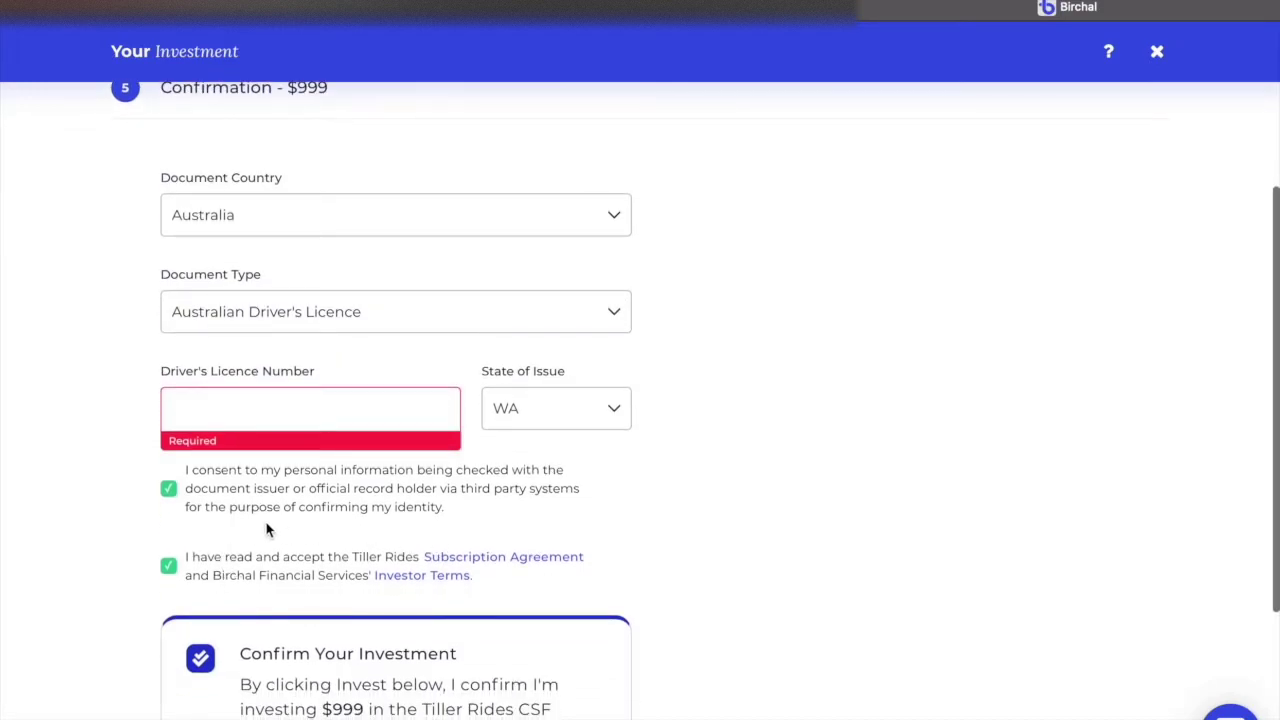
pyautogui.scroll(-1, 267, 530)
pyautogui.scroll(1, 267, 530)
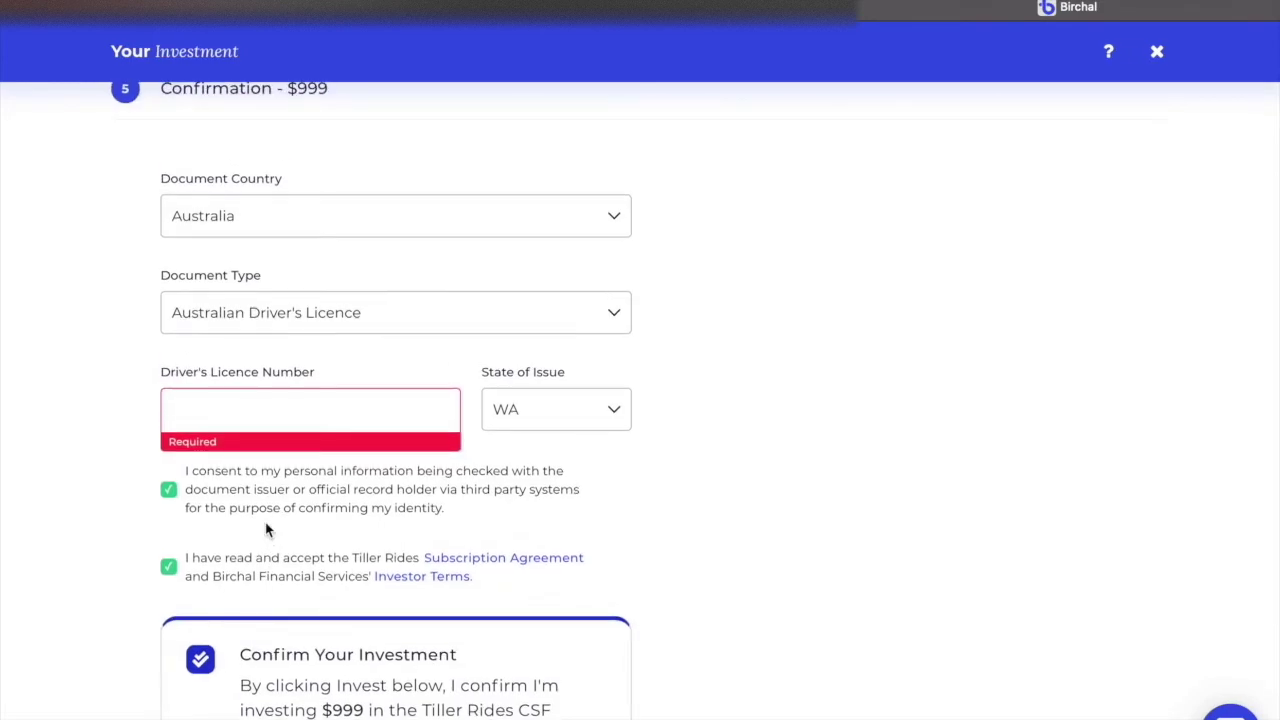
# Go to the driver's licence number field and submit the $999 investment in the Tiller Rides CSF offer
pyautogui.scroll(-6, 267, 530)
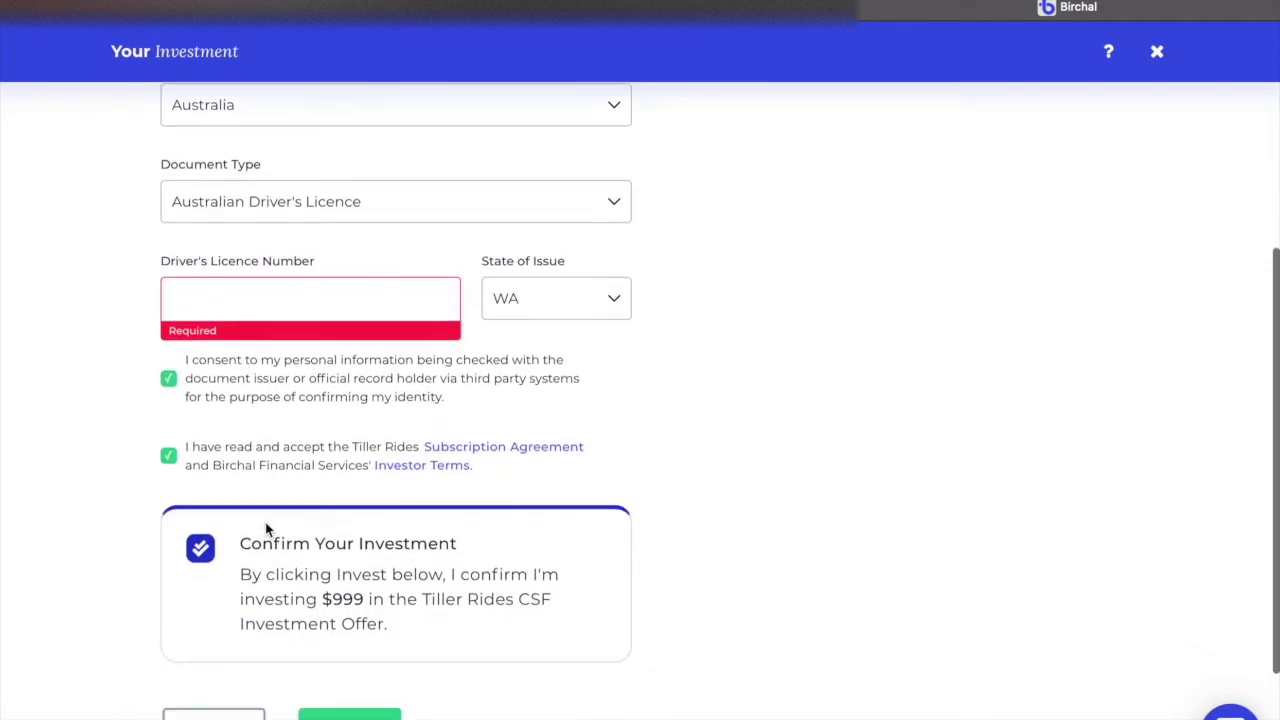
pyautogui.click(243, 245)
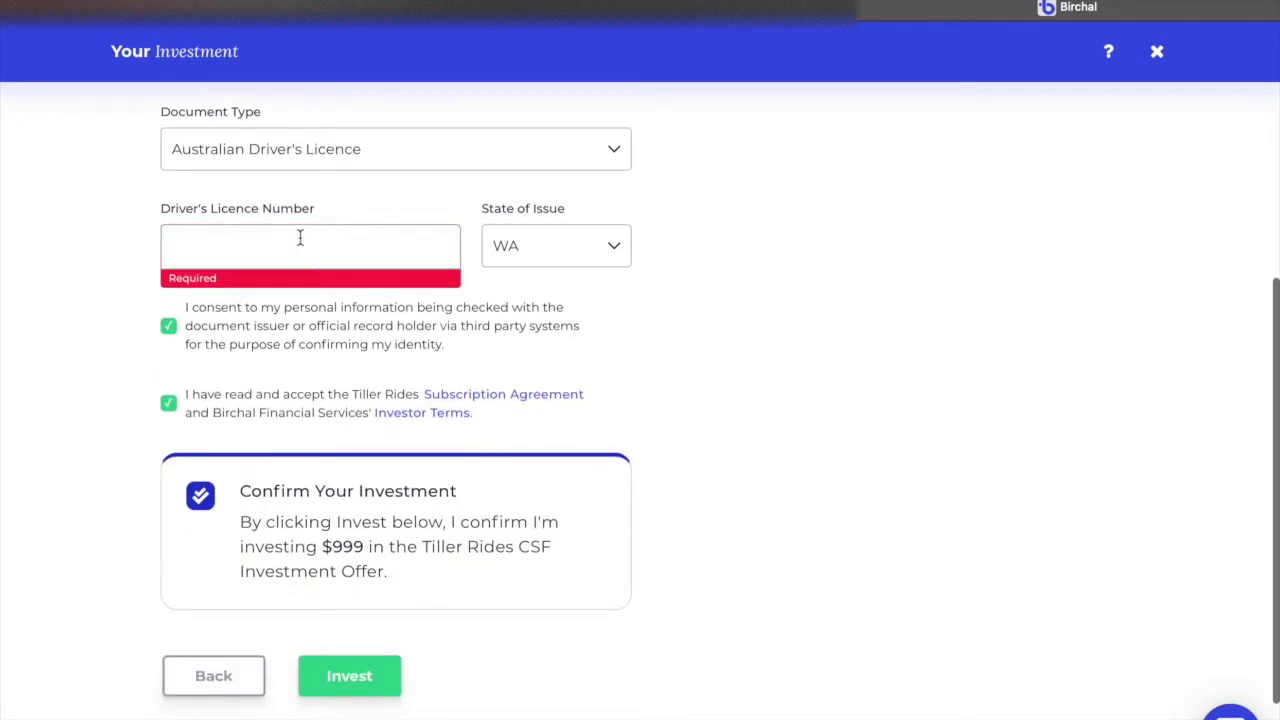
pyautogui.click(360, 680)
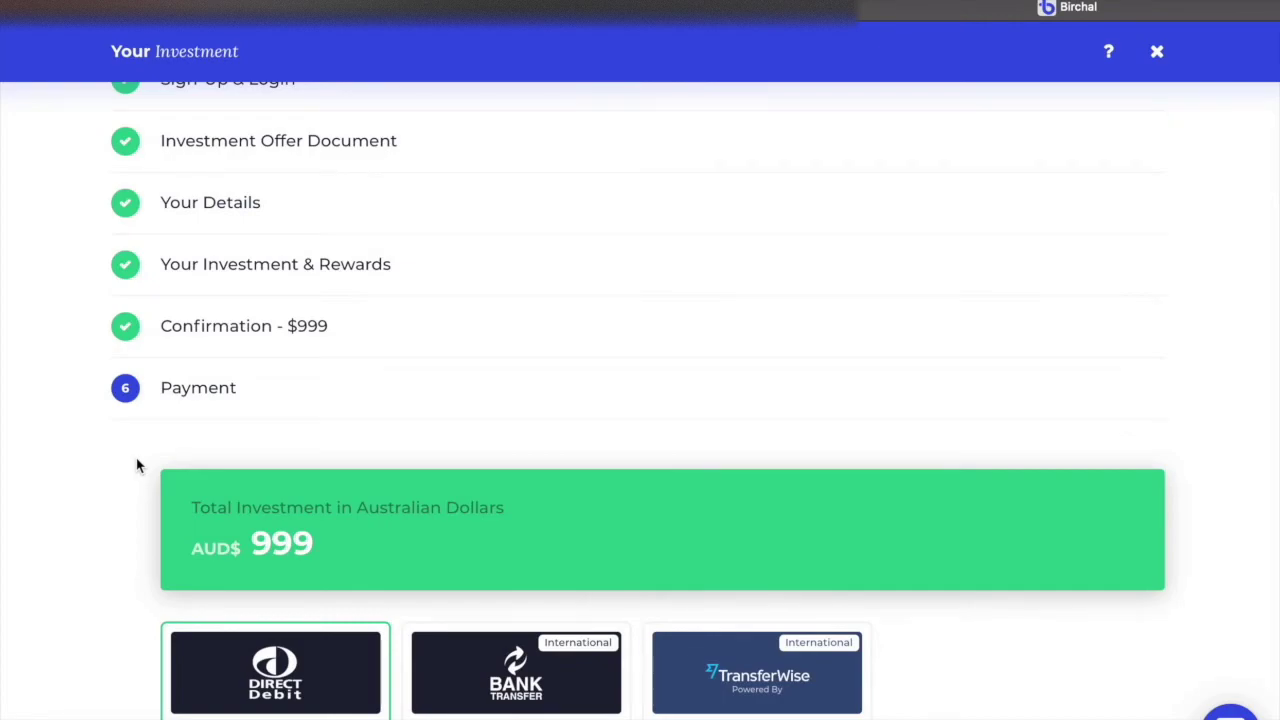
# Review the Payment section's total investment, the available payment methods and the direct debit authorisation text
pyautogui.scroll(-3, 137, 465)
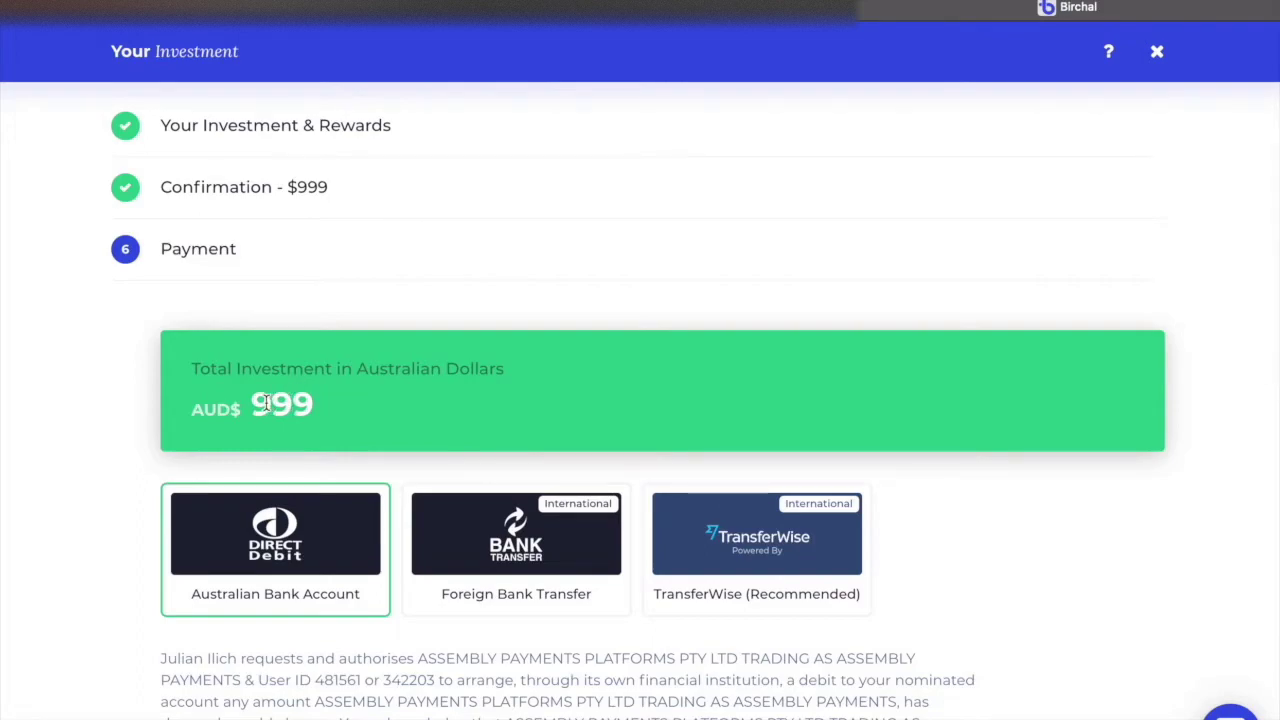
pyautogui.scroll(1, 270, 402)
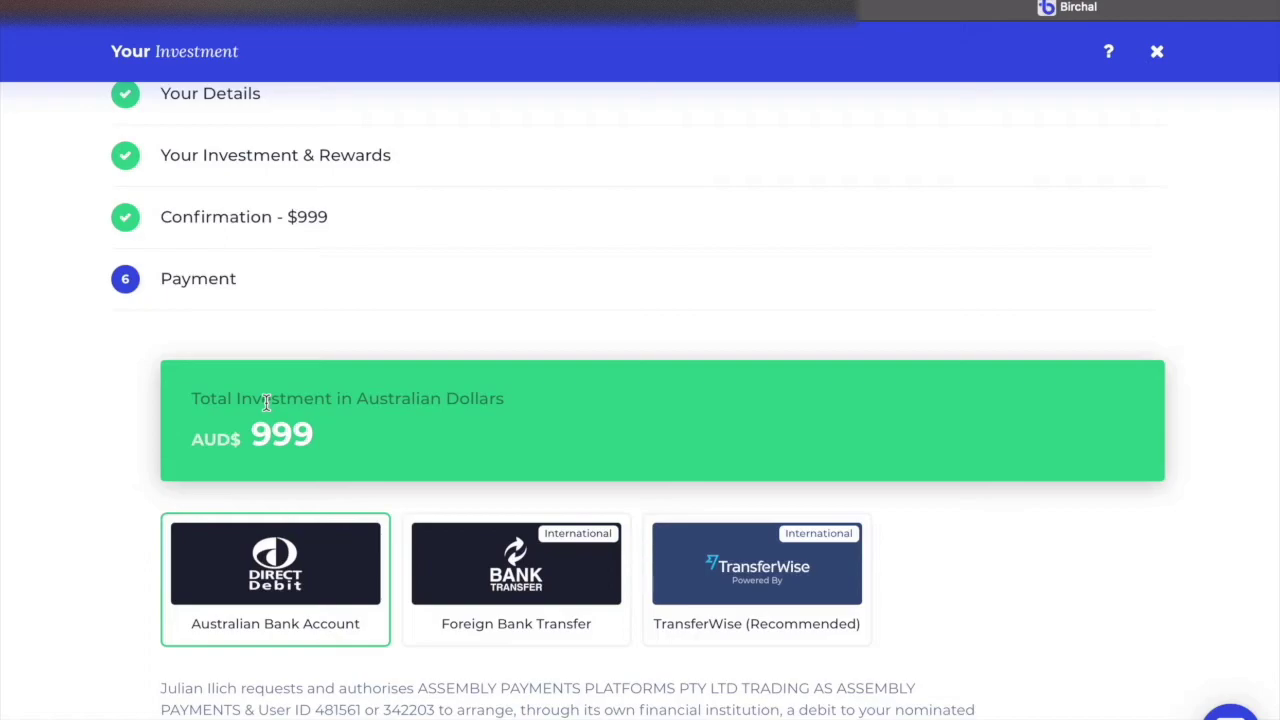
pyautogui.scroll(-2, 266, 402)
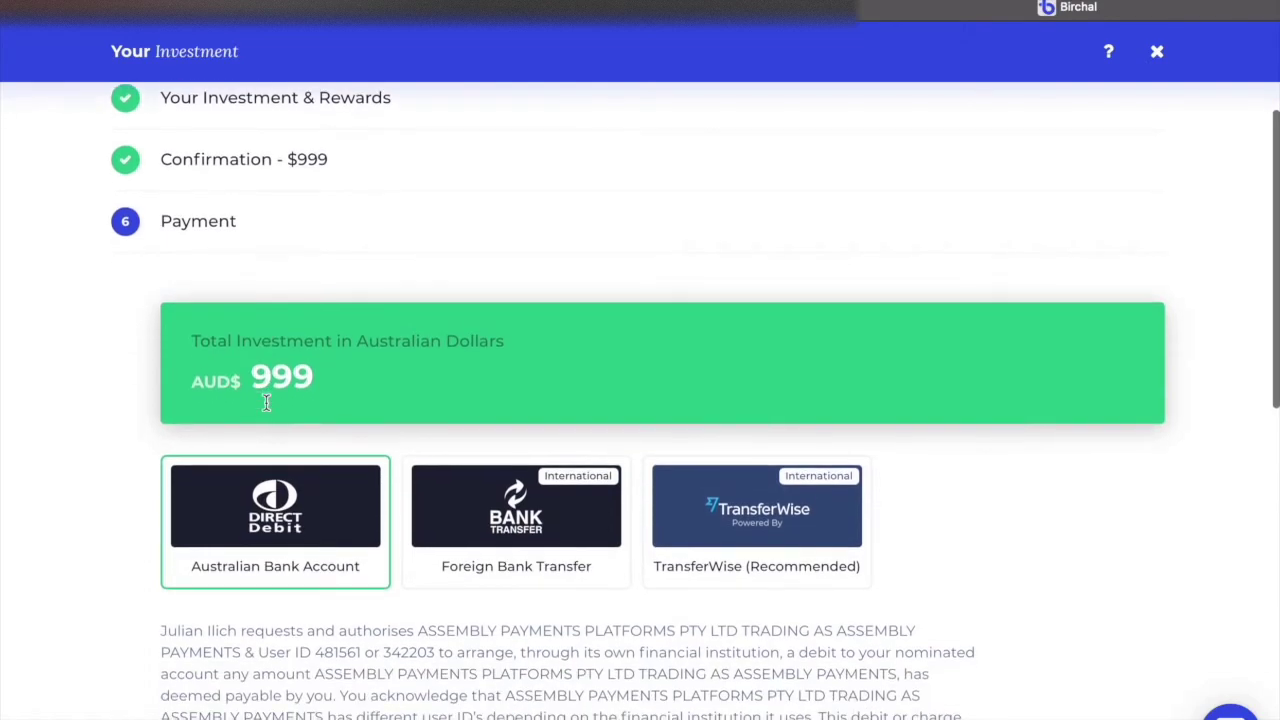
pyautogui.scroll(-2, 324, 370)
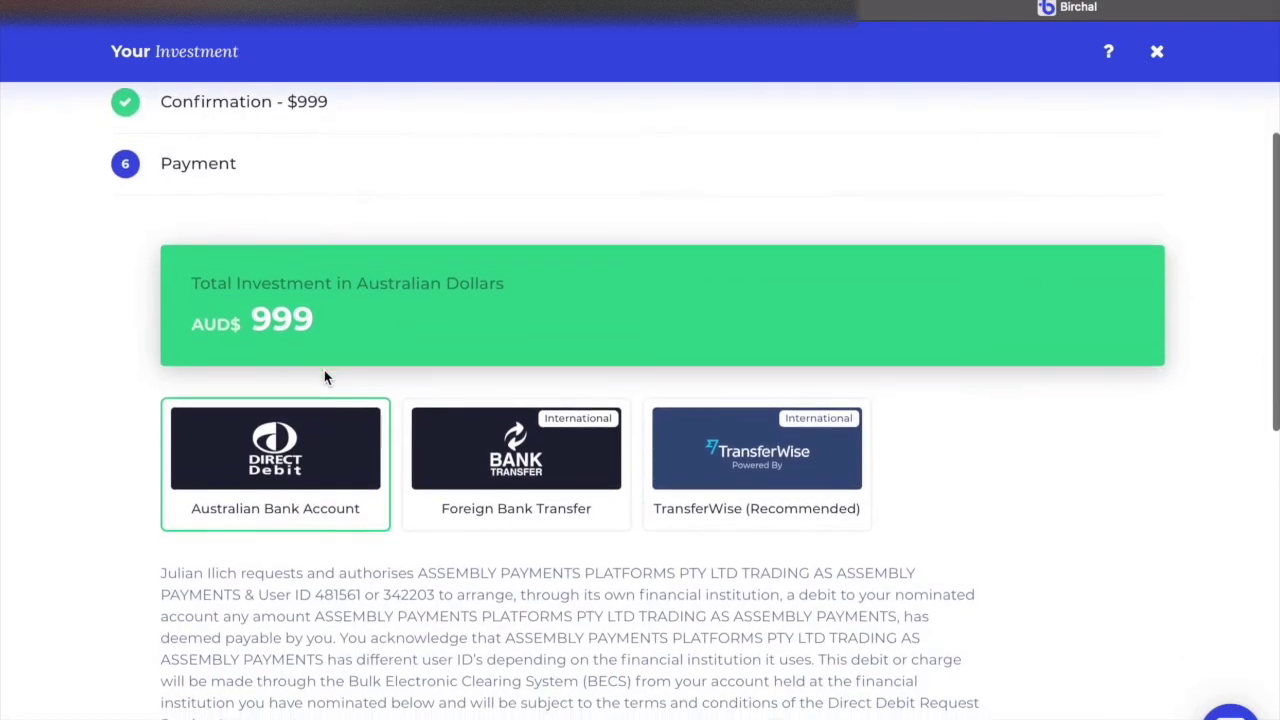
pyautogui.scroll(2, 130, 476)
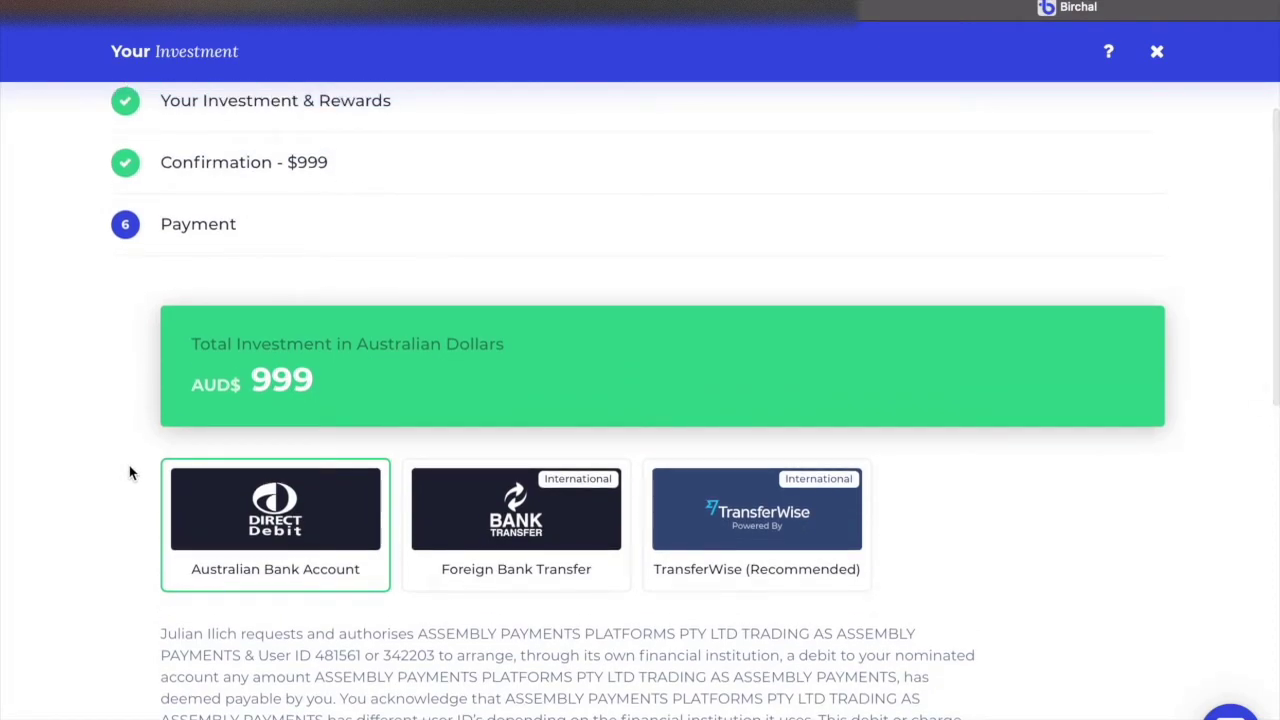
pyautogui.scroll(-3, 129, 473)
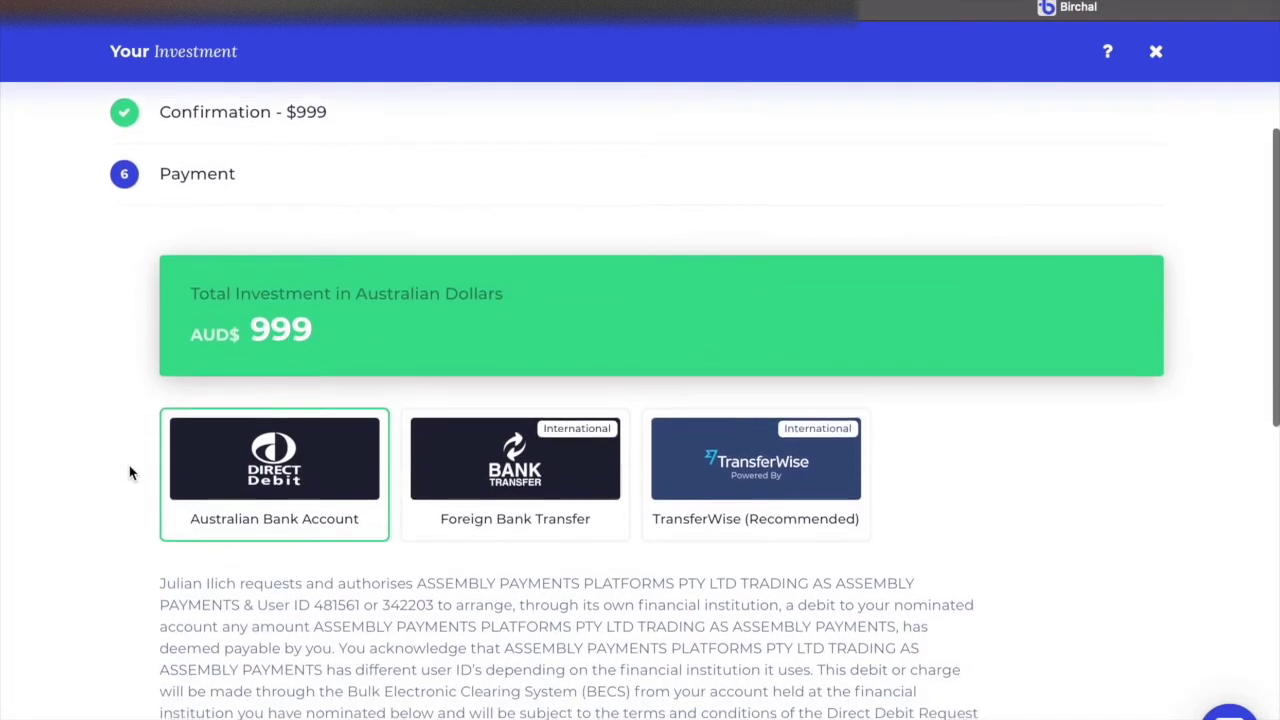
pyautogui.scroll(-3, 129, 473)
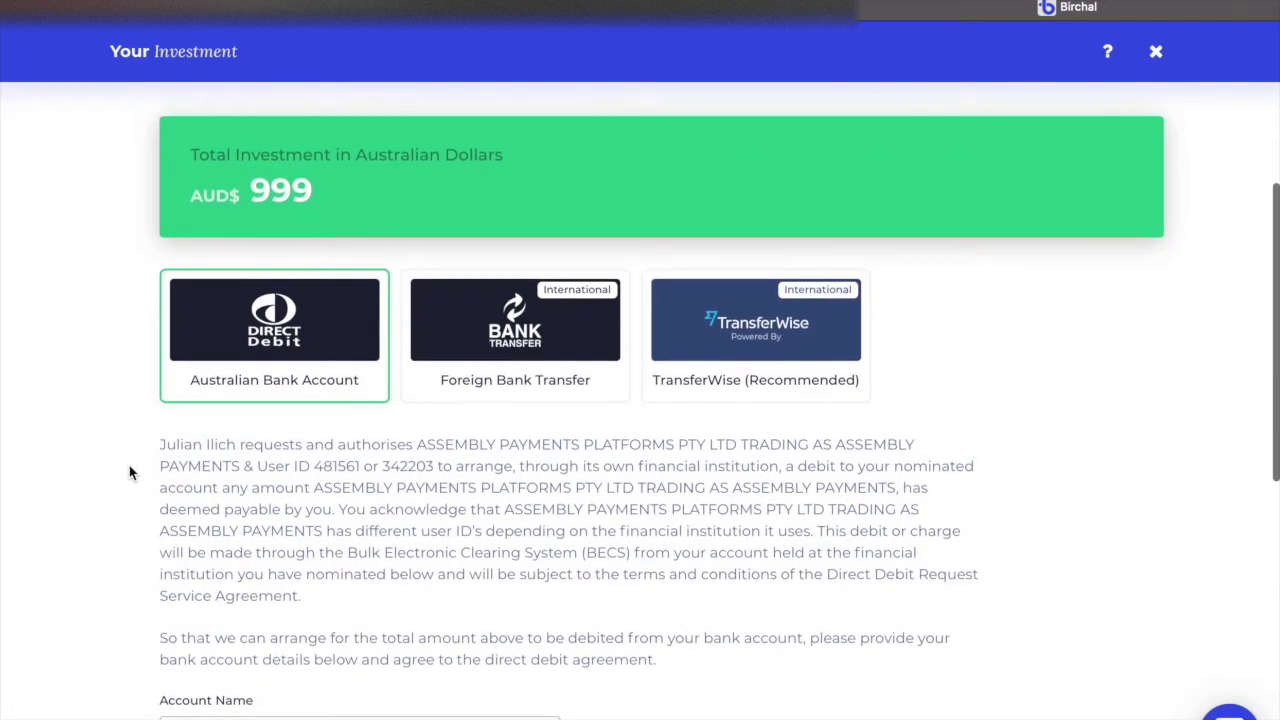
pyautogui.scroll(-1, 122, 507)
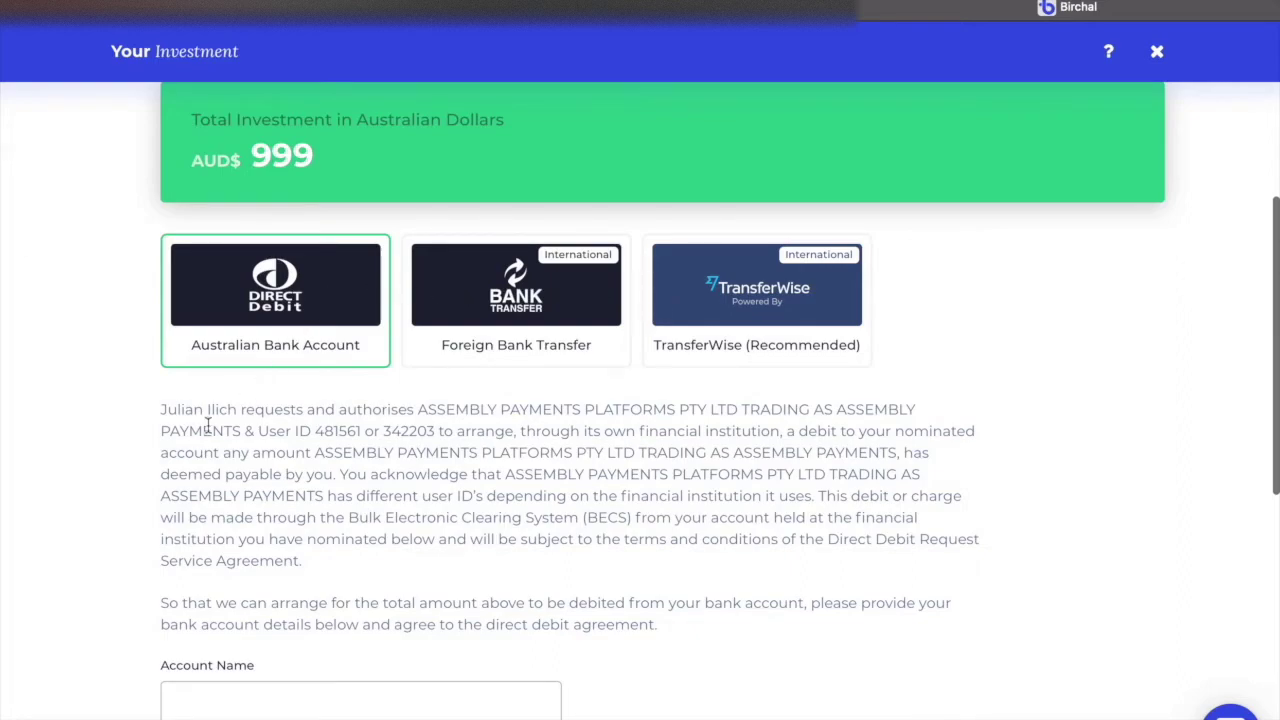
# Examine which bank account details the direct debit option requires, along with its authorisation text
pyautogui.scroll(-5, 172, 498)
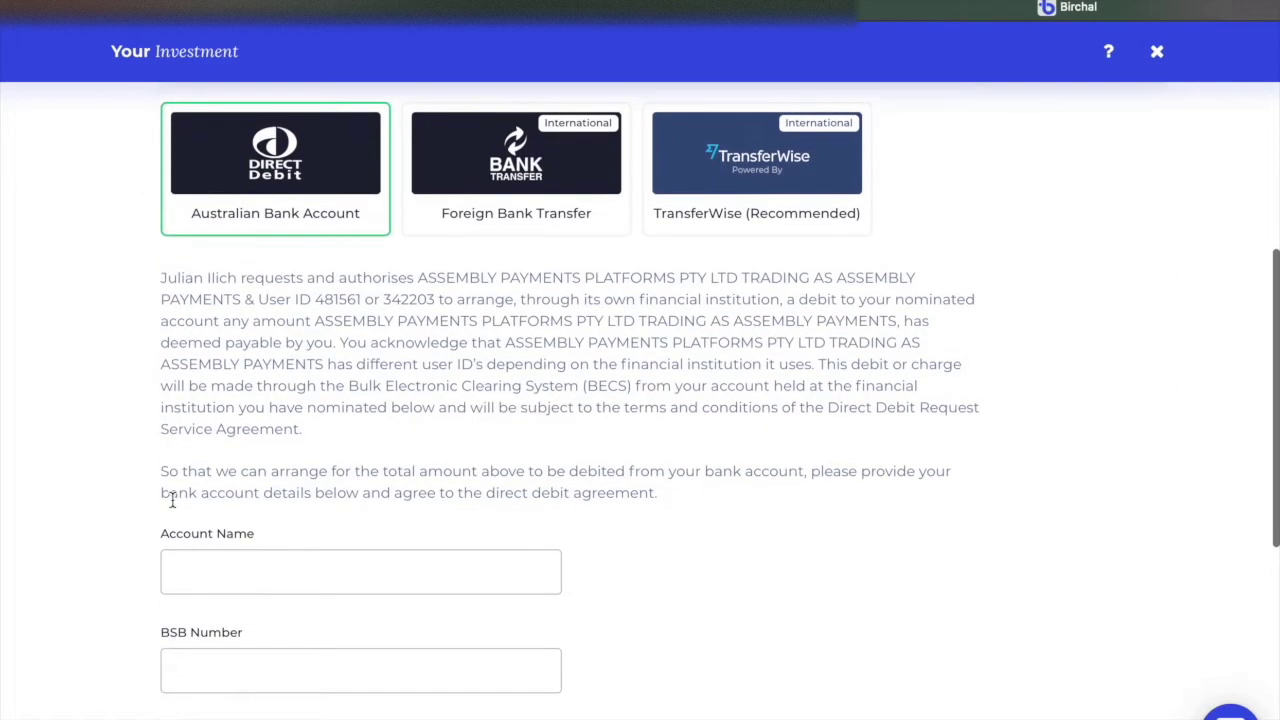
pyautogui.scroll(-4, 172, 500)
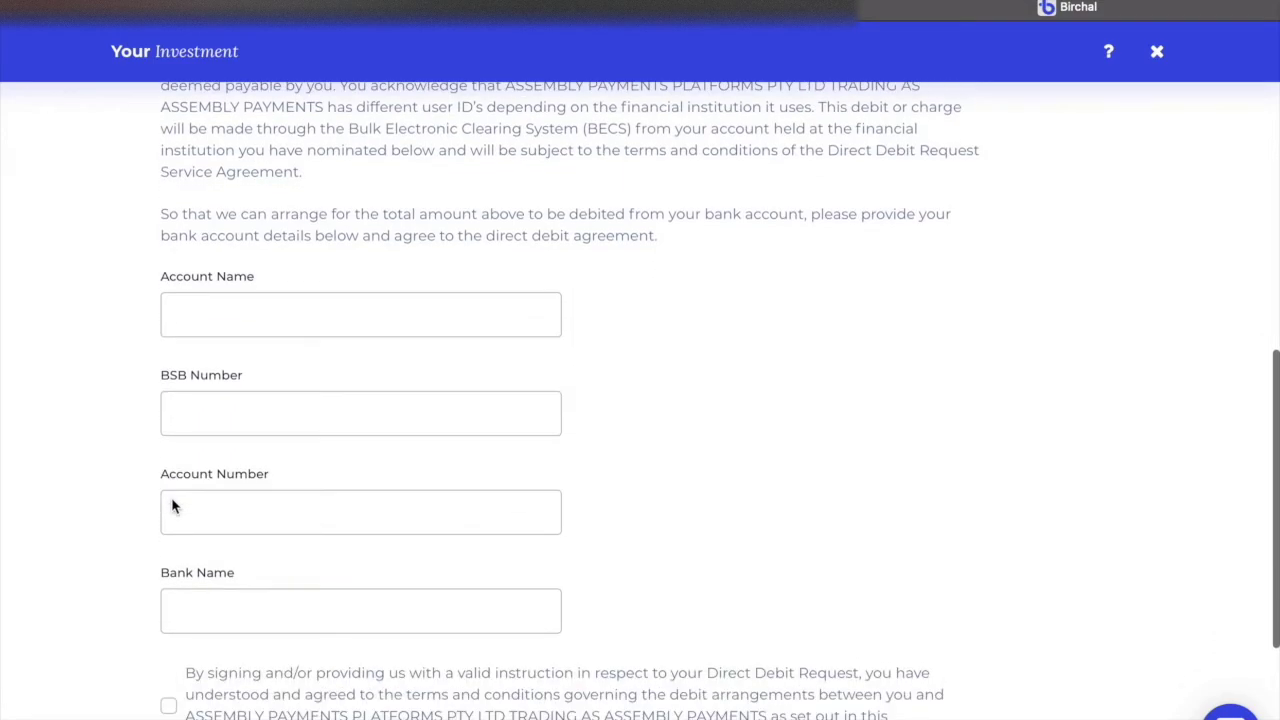
pyautogui.scroll(3, 172, 500)
pyautogui.scroll(5, 172, 505)
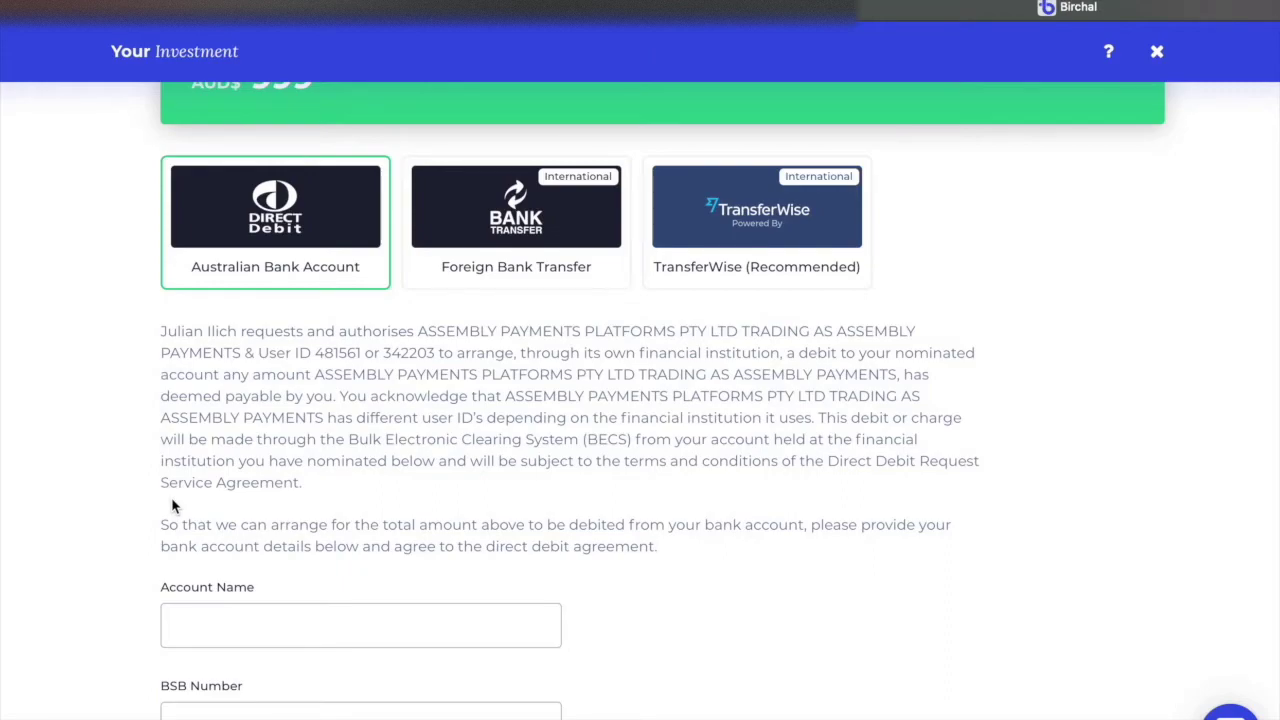
pyautogui.scroll(-1, 172, 505)
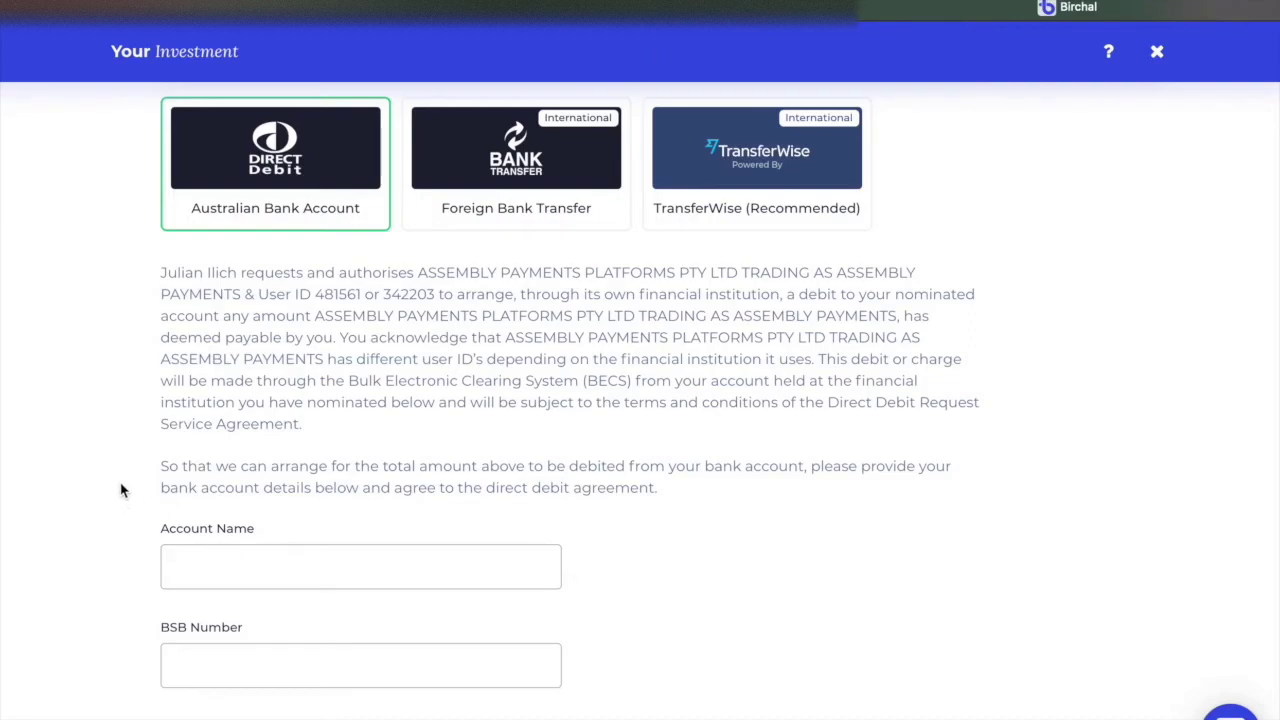
pyautogui.scroll(-3, 120, 485)
pyautogui.scroll(-1, 120, 490)
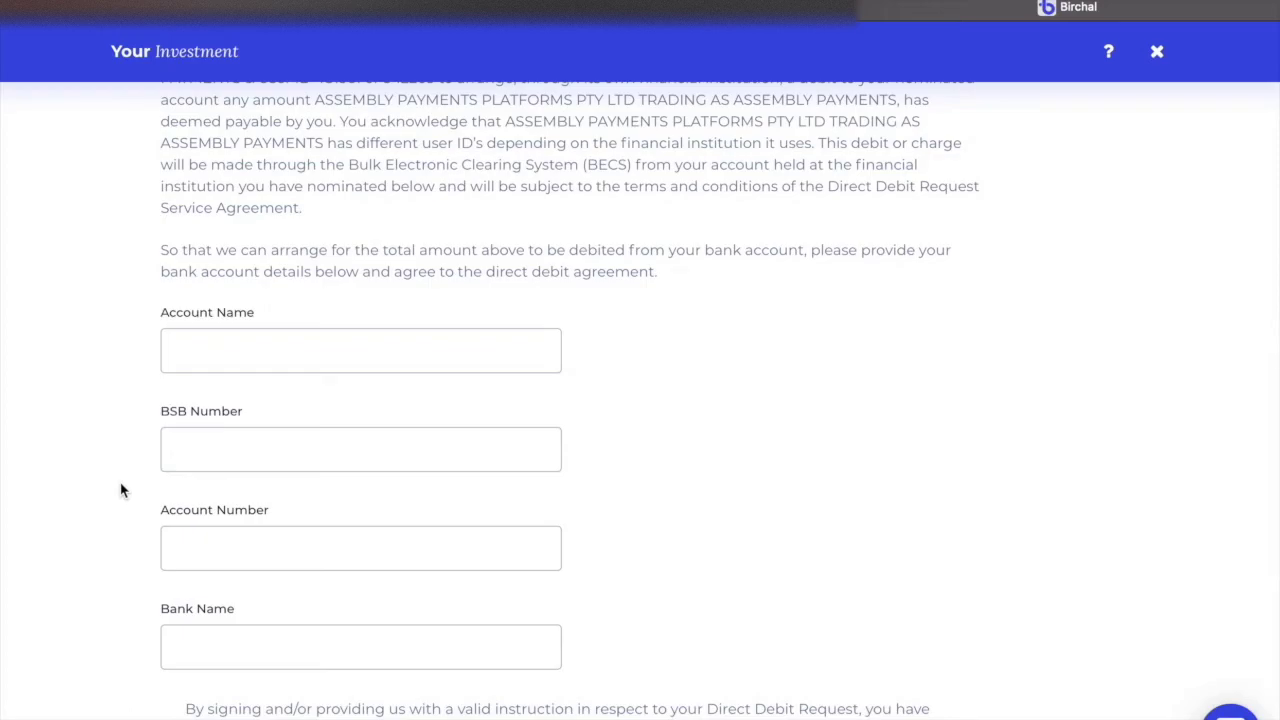
pyautogui.scroll(-1, 120, 490)
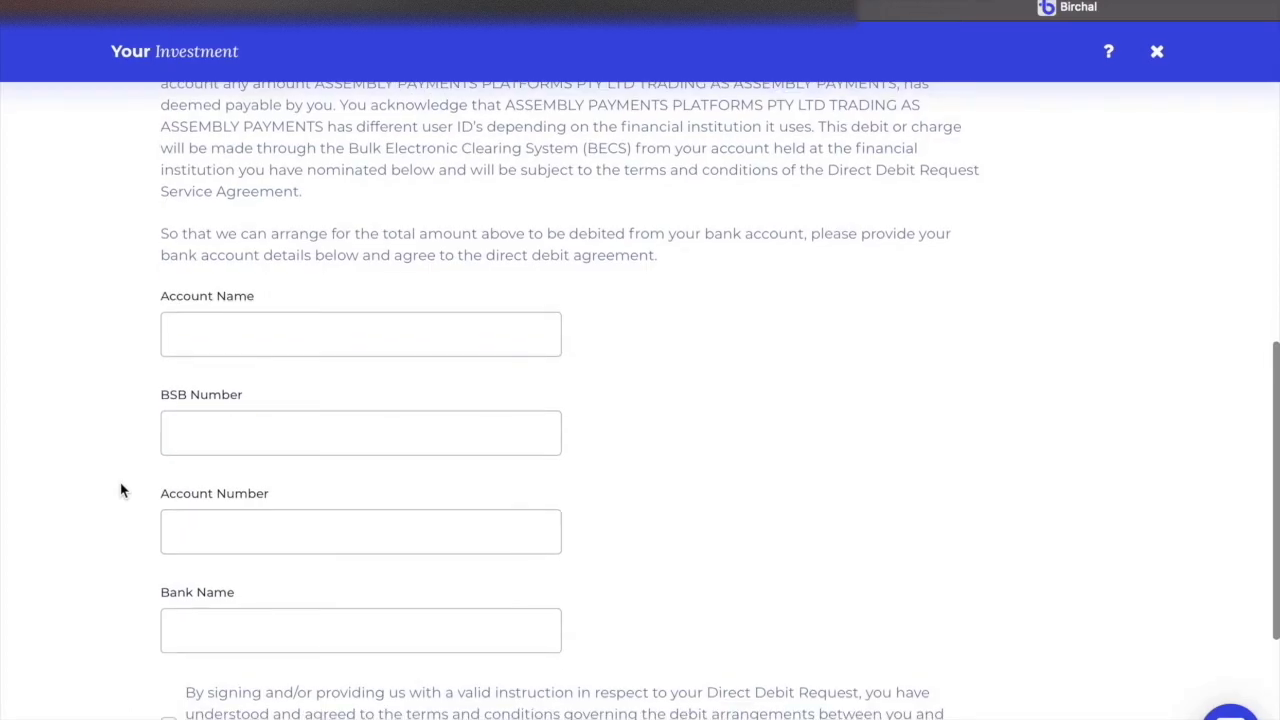
# Go through the account name, BSB and account number fields and the Direct Debit Request Service Agreement to complete the payment section
pyautogui.click(220, 338)
pyautogui.click(203, 437)
pyautogui.click(191, 531)
pyautogui.scroll(-5, 120, 609)
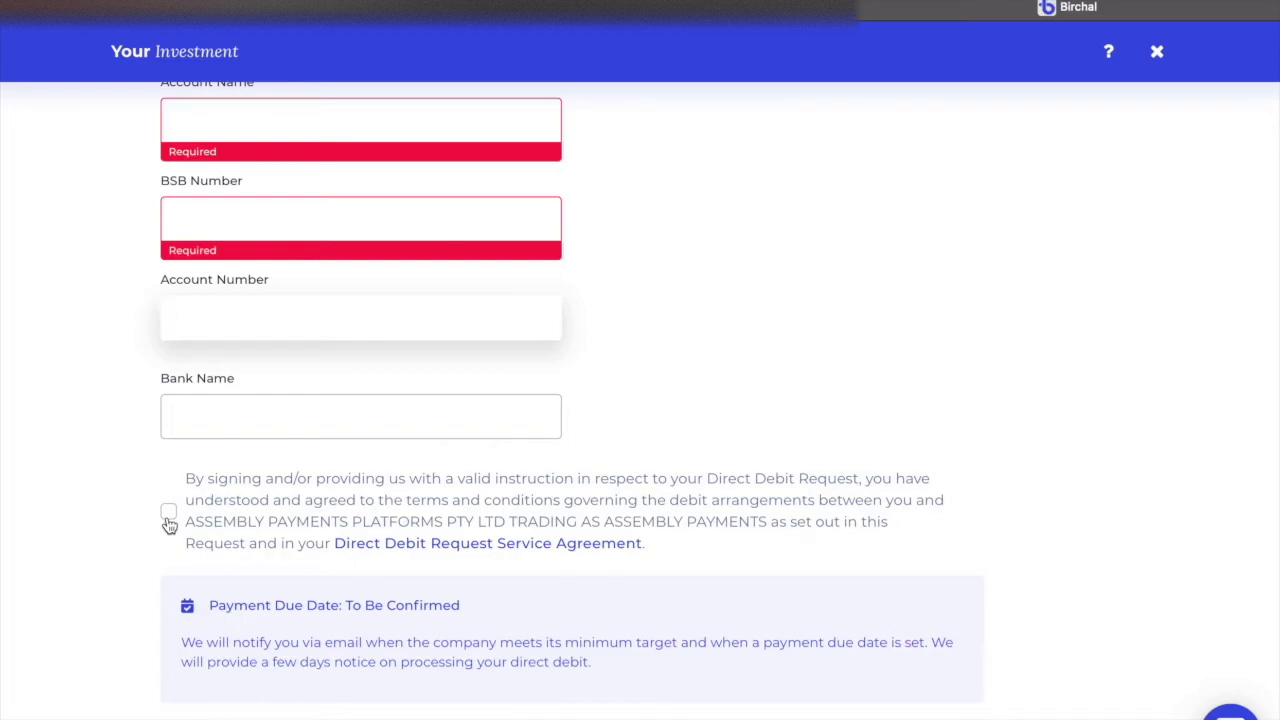
pyautogui.scroll(-2, 170, 525)
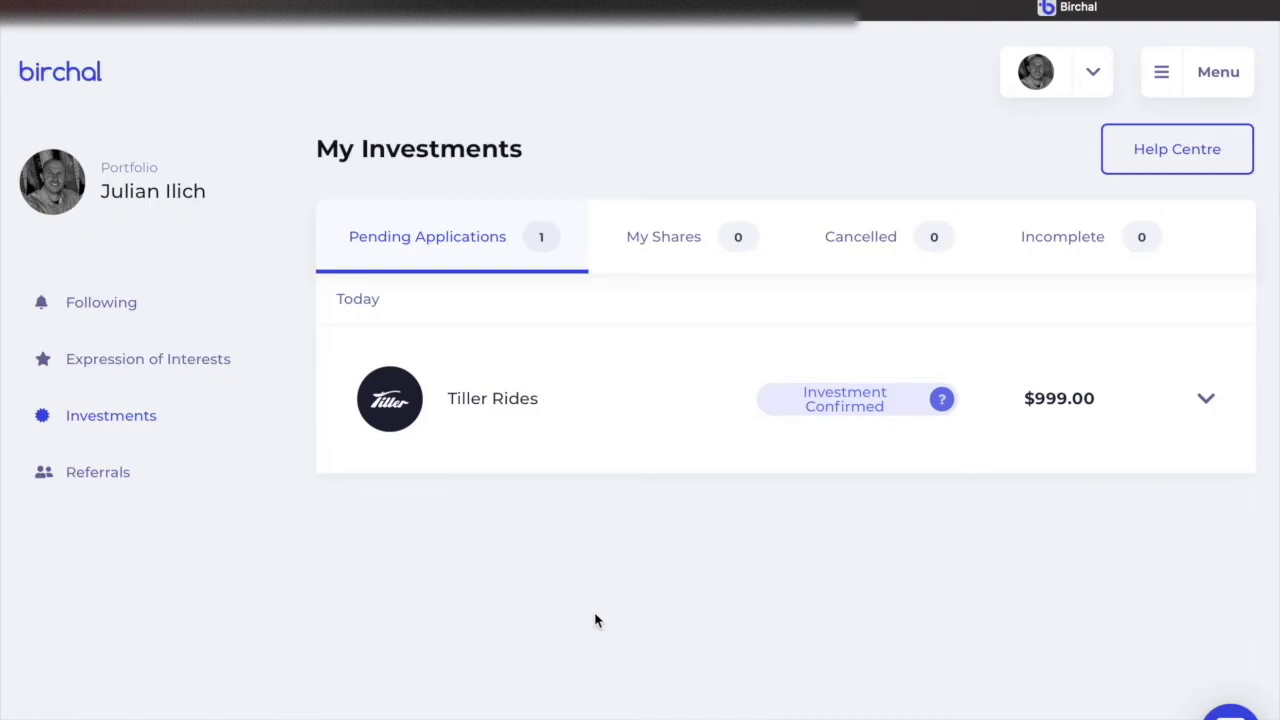
# Check the explanation of the Tiller Rides application's status in My Investments
pyautogui.moveTo(840, 405)
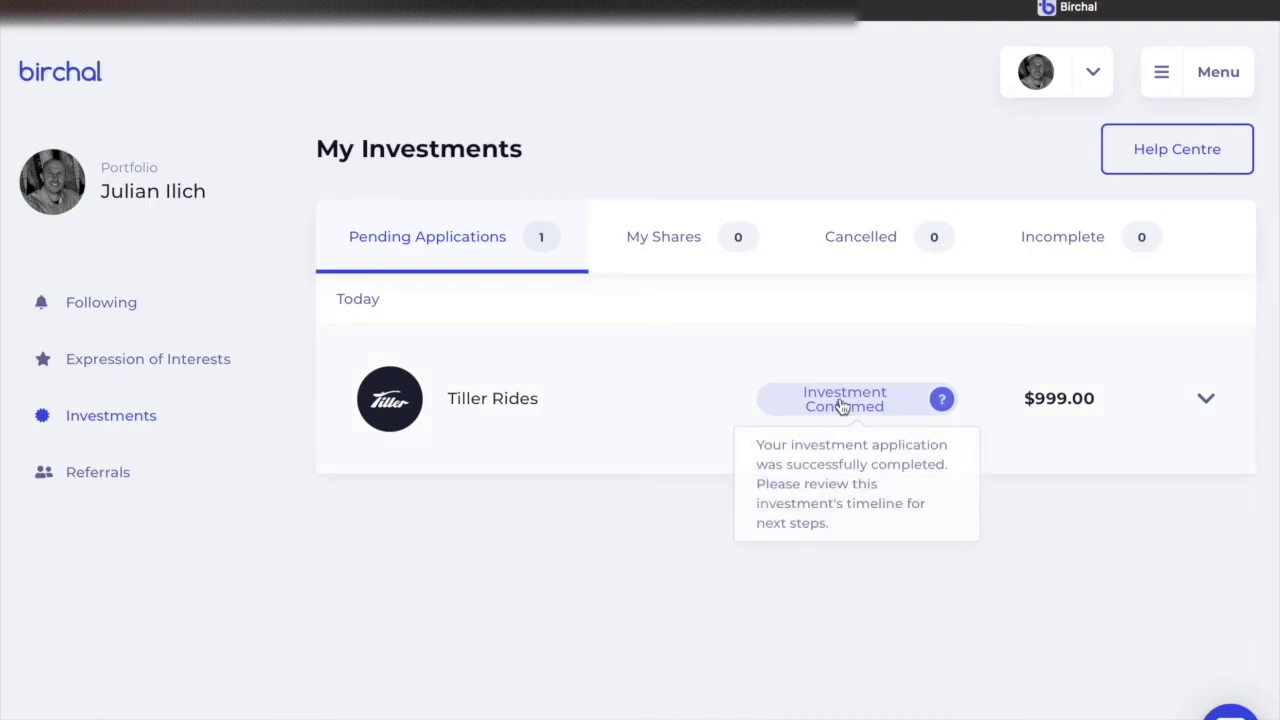